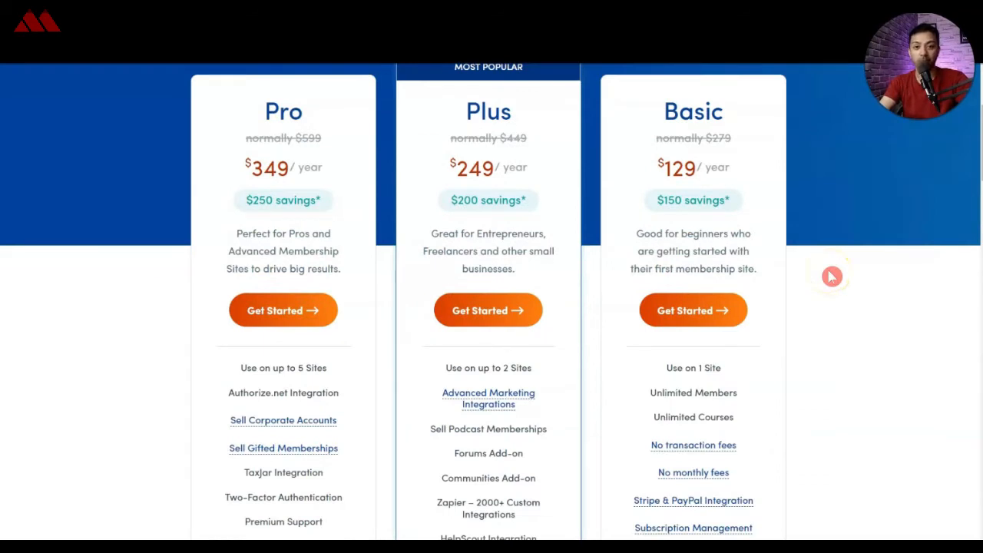
scroll(832, 277, "up", 2)
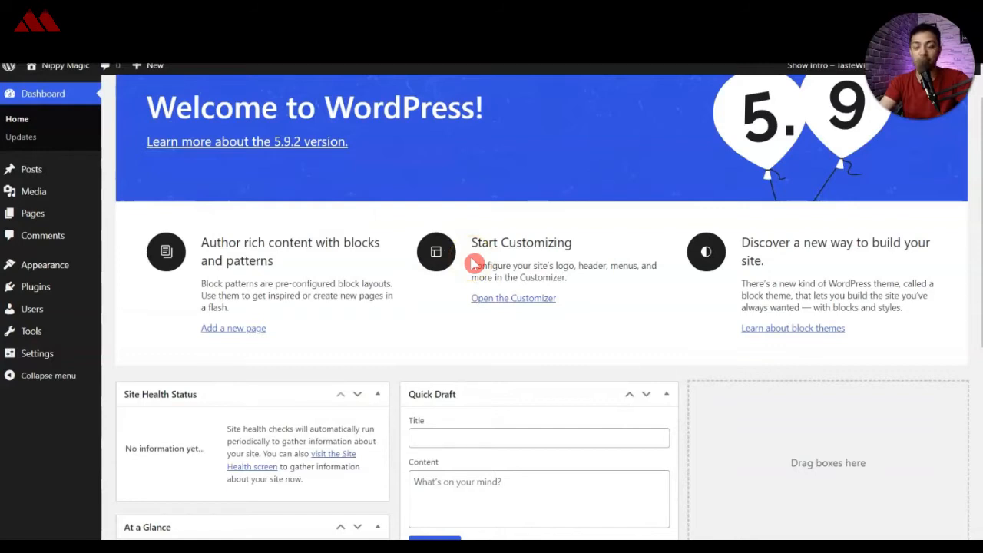
Step: Upload memberpress-plugin-1.9.28.zip as a new plugin, install it and activate it
mouse_move(58, 286)
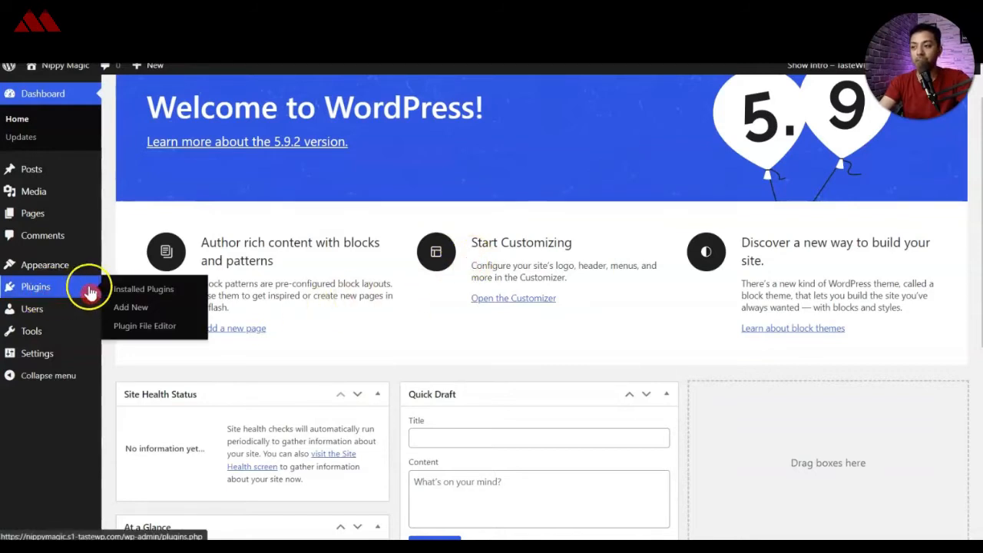
left_click(127, 307)
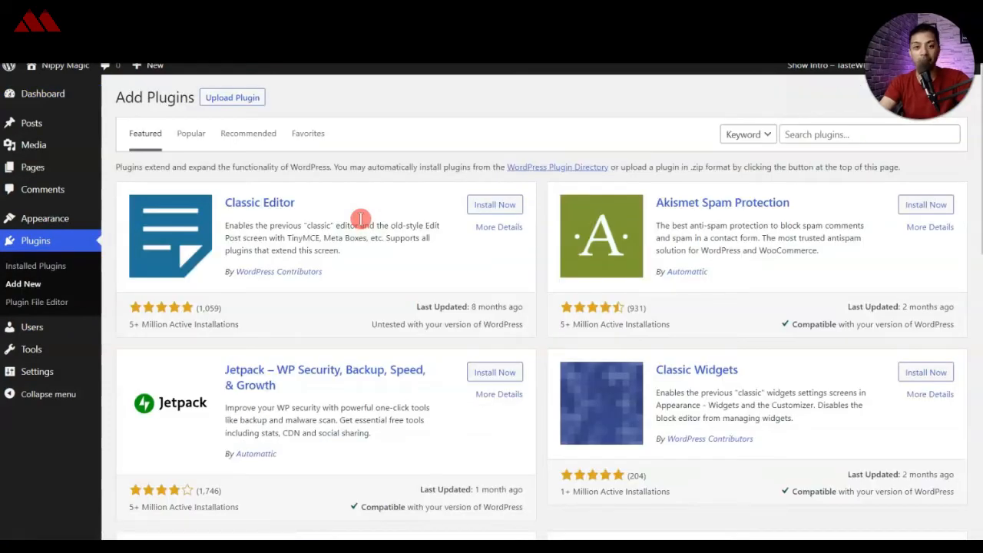
left_click(247, 102)
left_click(451, 213)
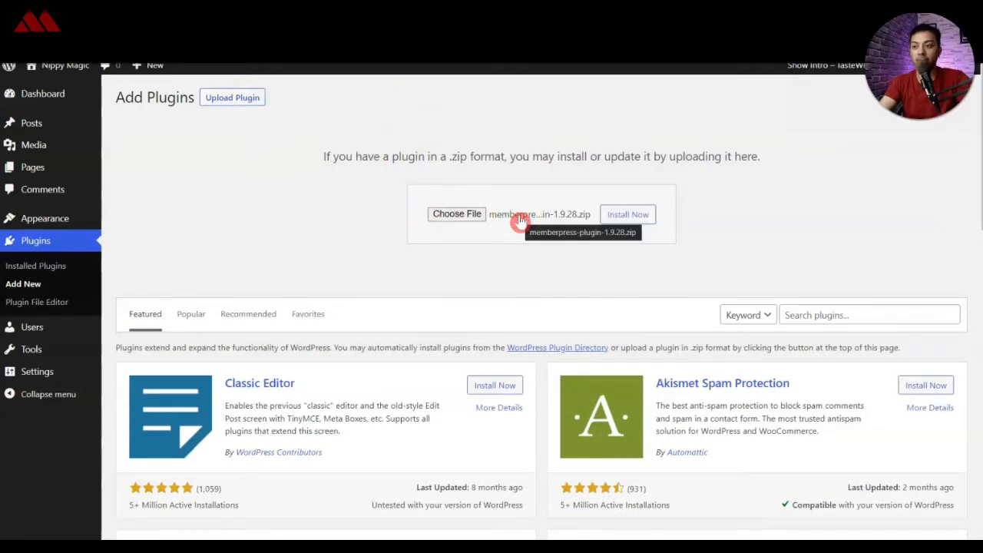
left_click(622, 218)
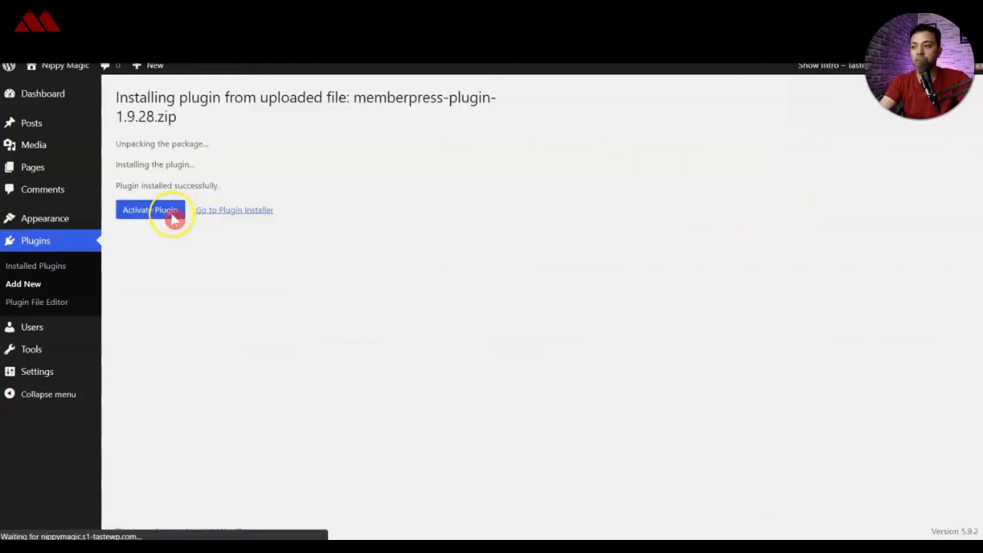
left_click(168, 219)
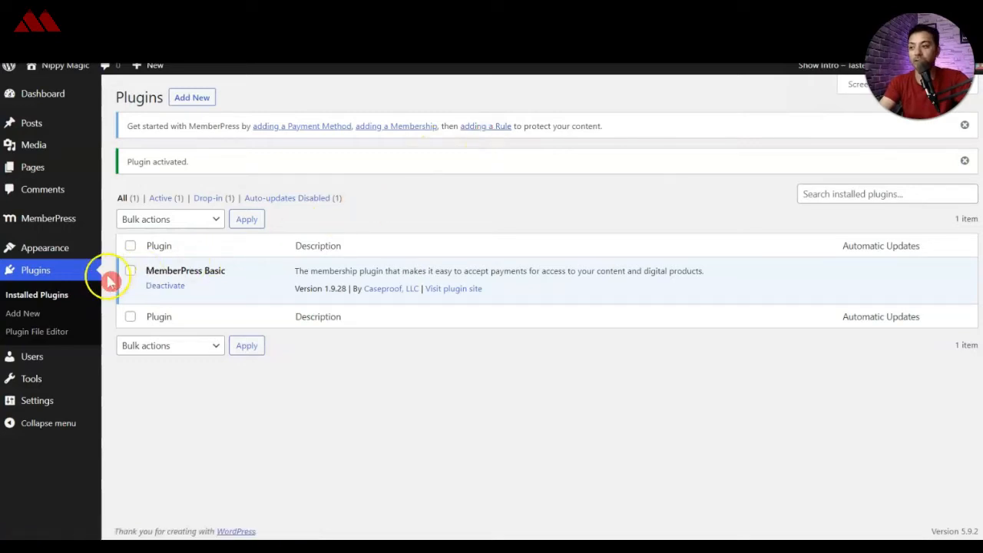
Step: Open the MemberPress settings and review the reserved pages, page slugs and unauthorized access options
left_click(58, 227)
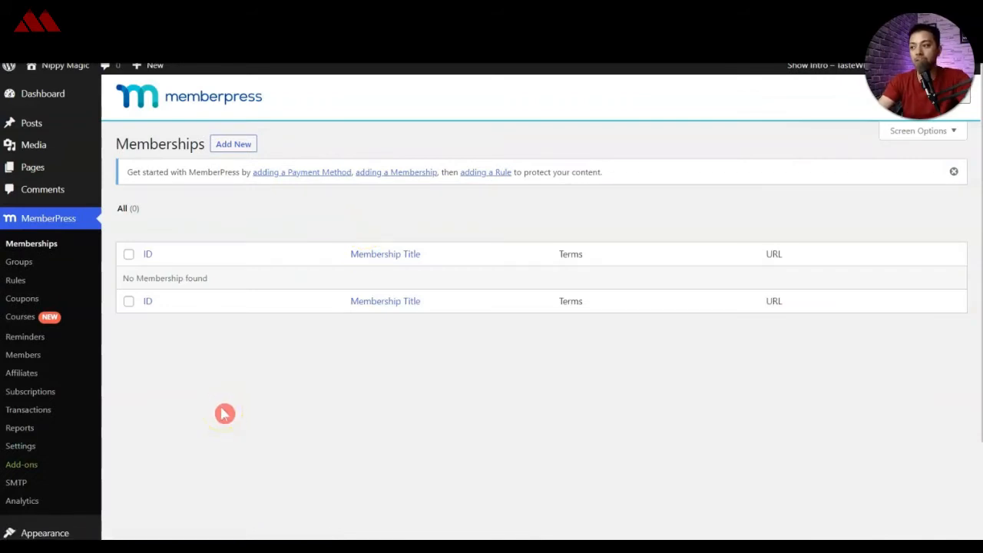
left_click(29, 453)
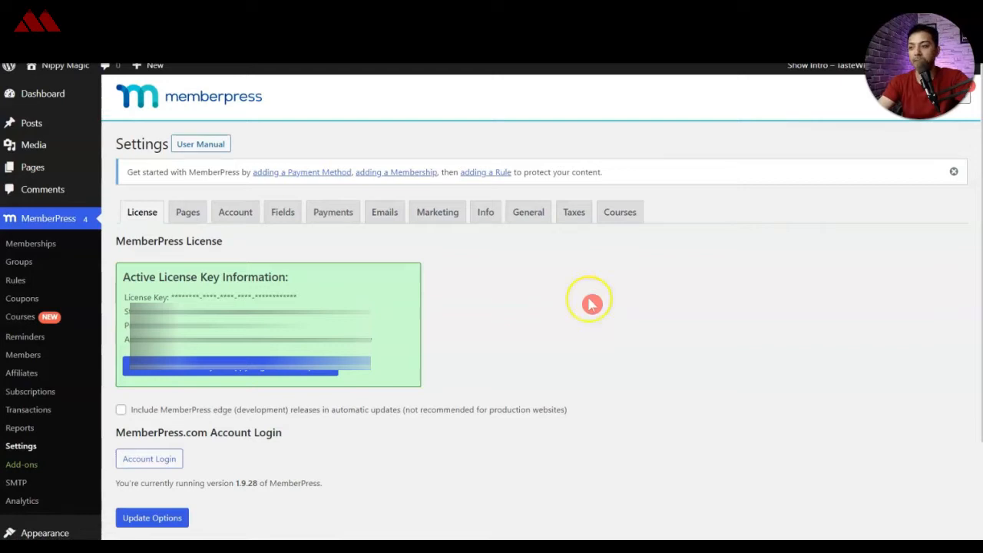
left_click(187, 210)
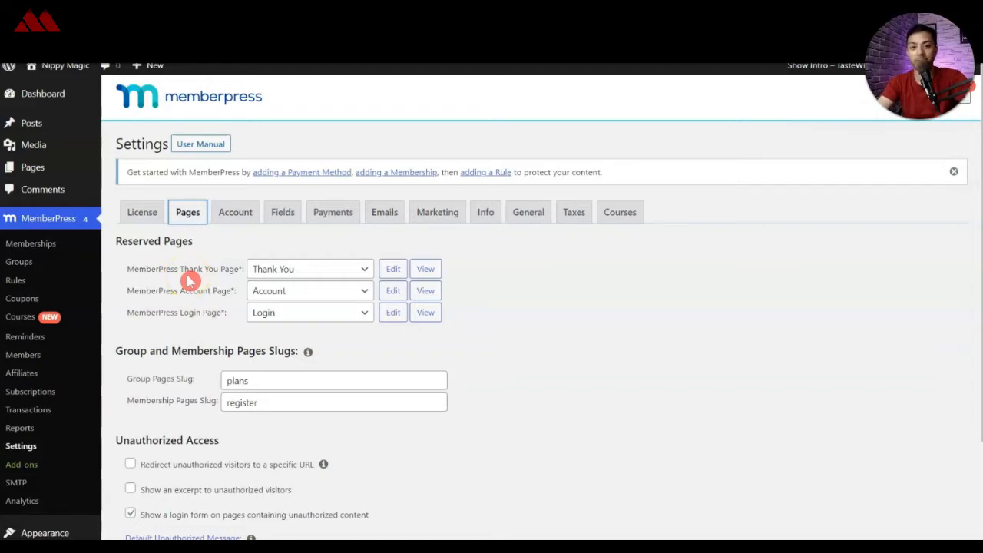
left_click(364, 274)
left_click(364, 274)
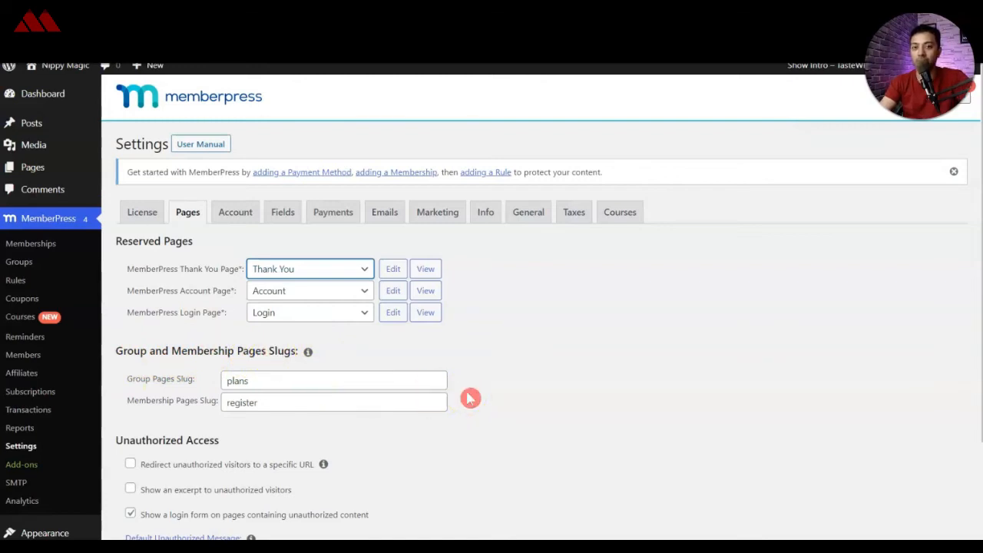
scroll(470, 398, "down", 3)
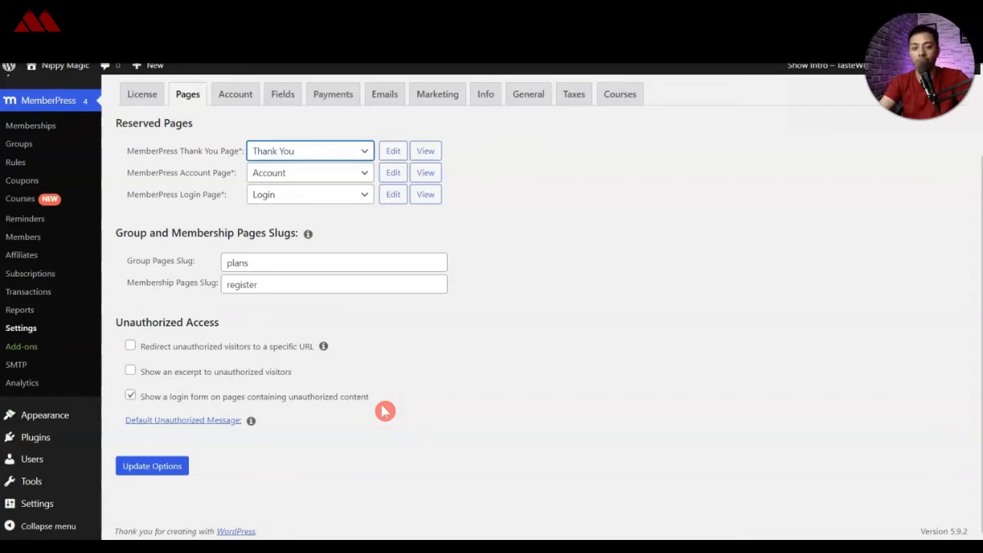
scroll(385, 411, "up", 3)
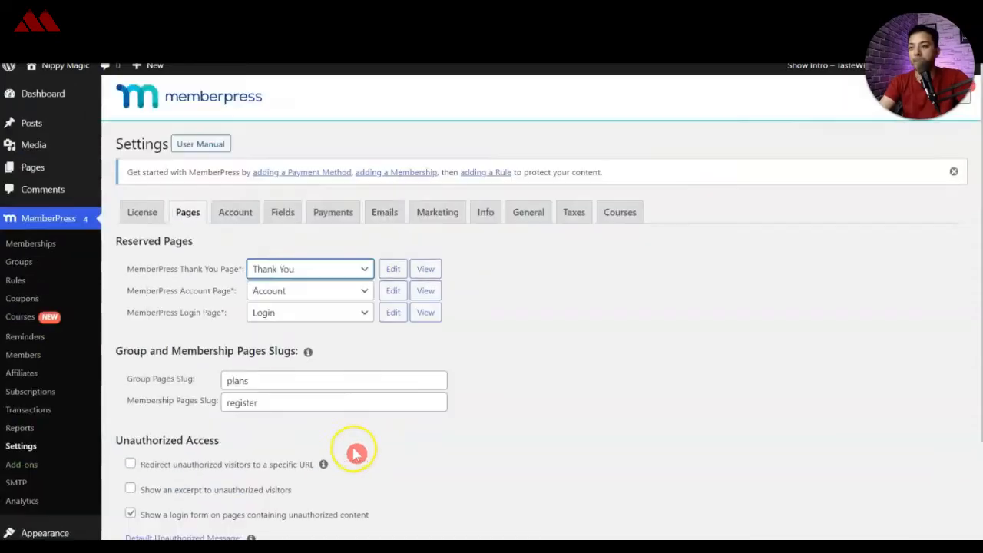
Step: Review the MemberPress account permissions, registration and login options, and the user information fields settings
left_click(238, 213)
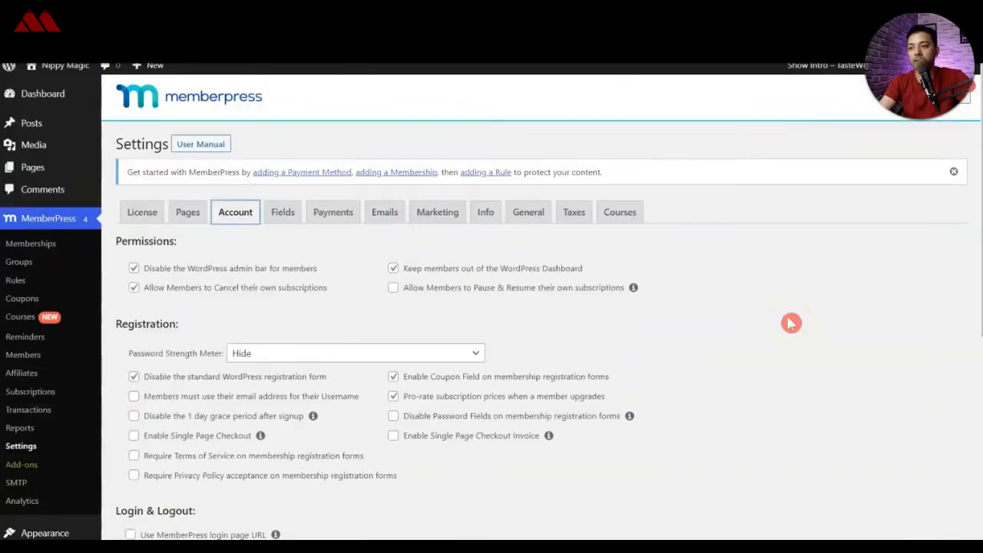
scroll(791, 322, "down", 5)
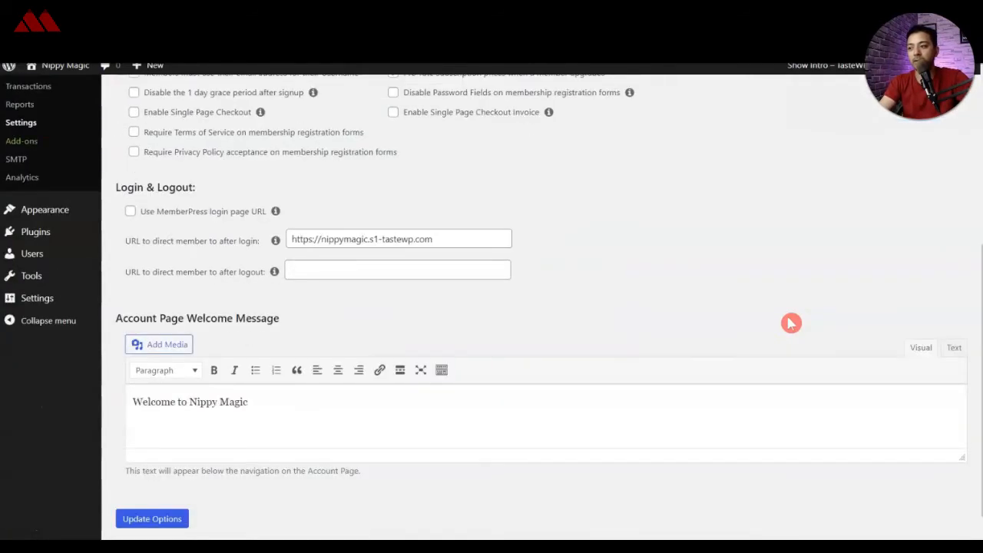
scroll(790, 323, "up", 5)
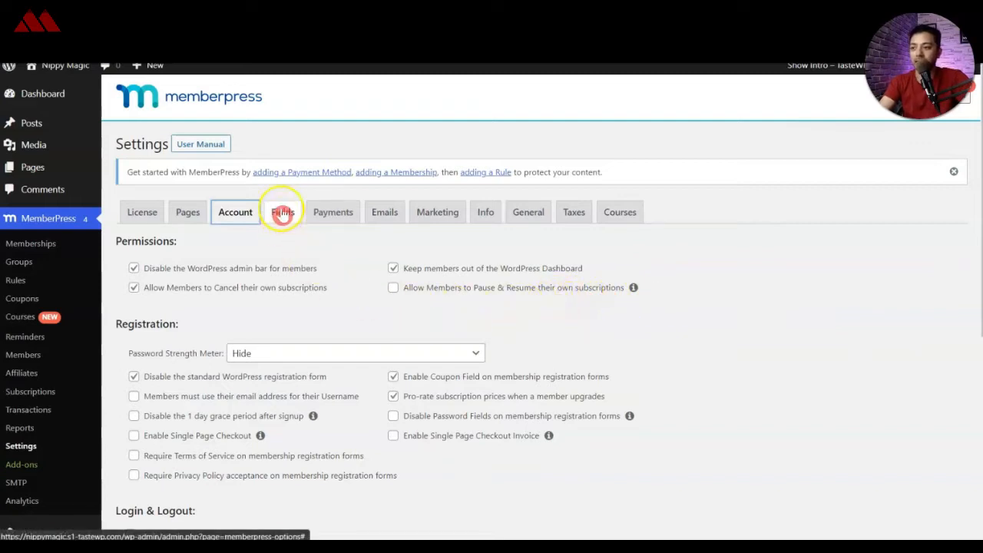
left_click(284, 213)
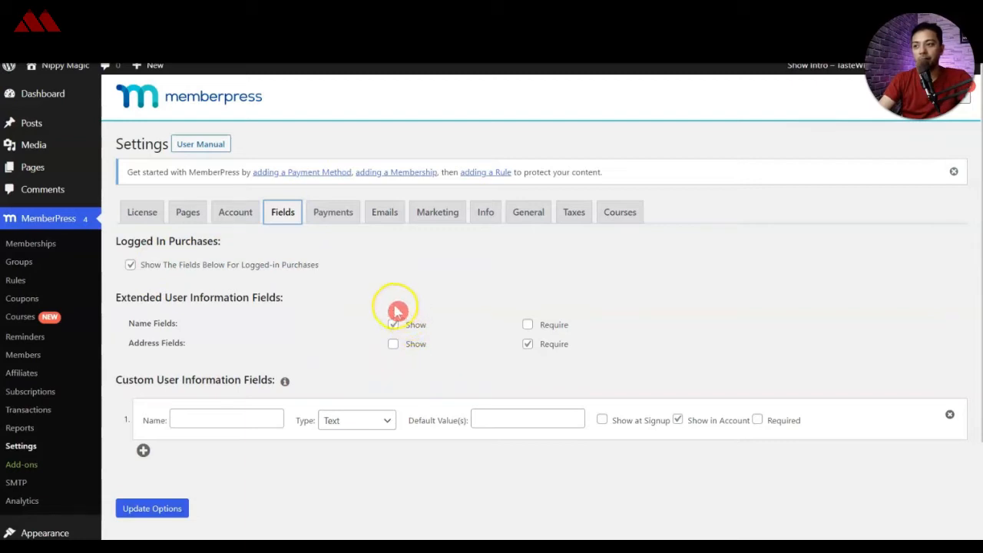
Step: Add a new payment method in the MemberPress payment settings
left_click(338, 223)
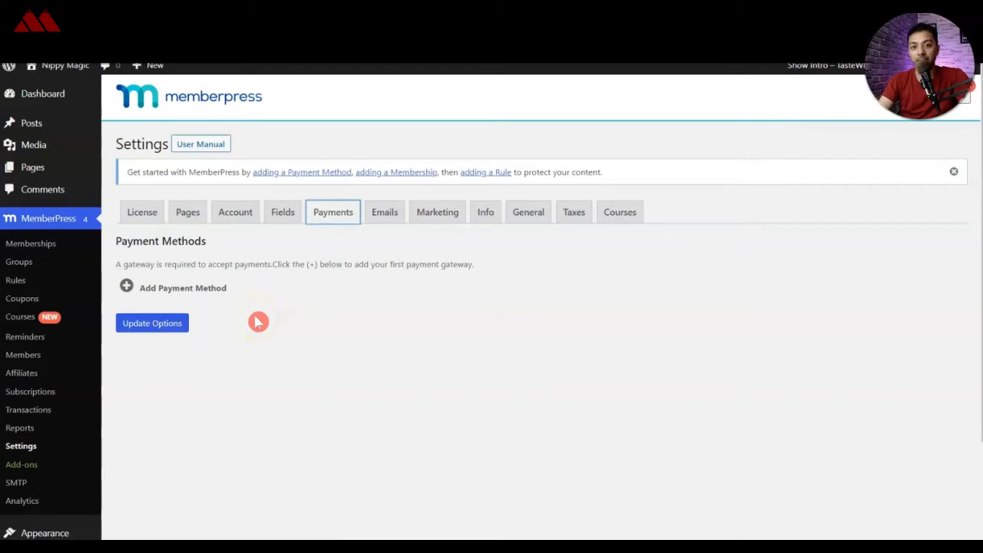
left_click(189, 289)
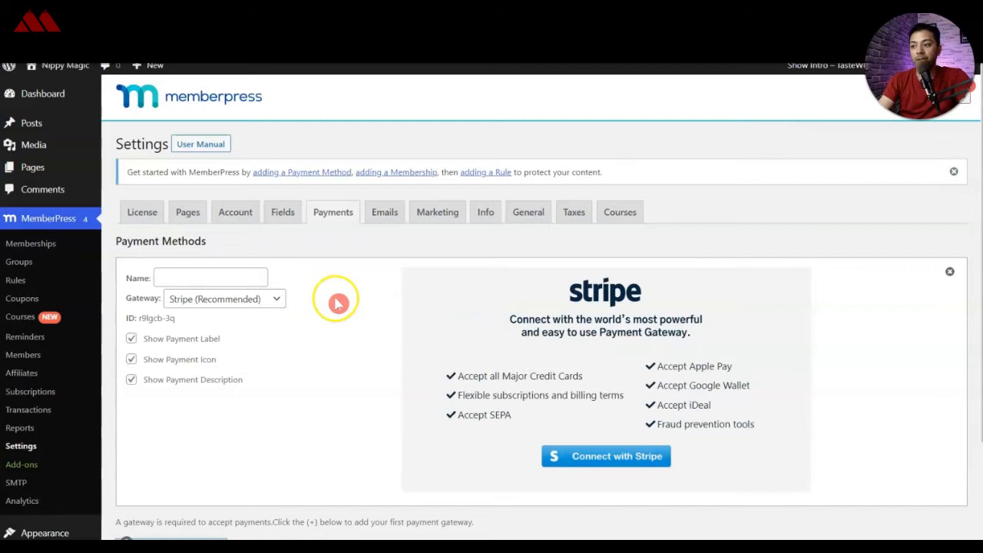
Step: Try the Offline Payment gateway for the new payment method and switch back to Stripe (Recommended)
left_click(258, 299)
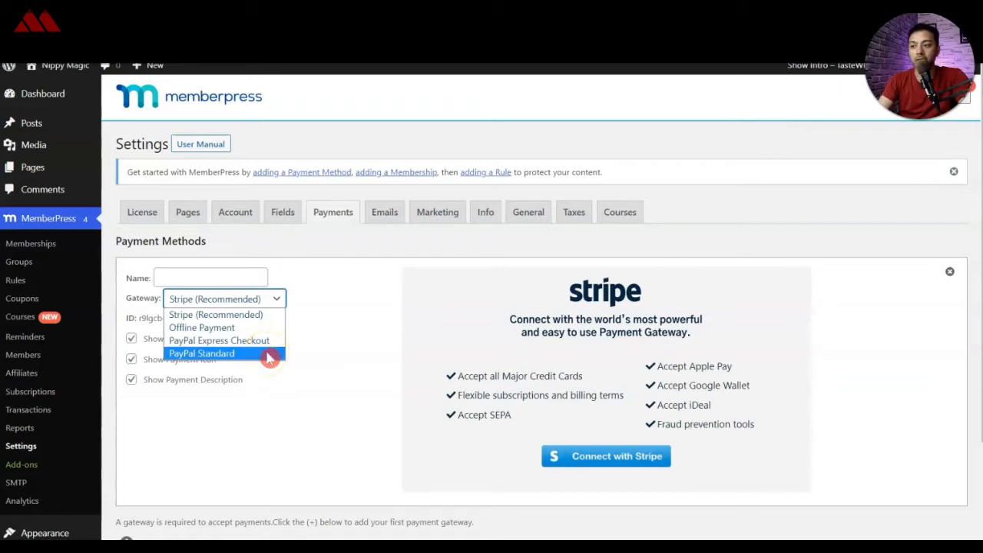
left_click(265, 327)
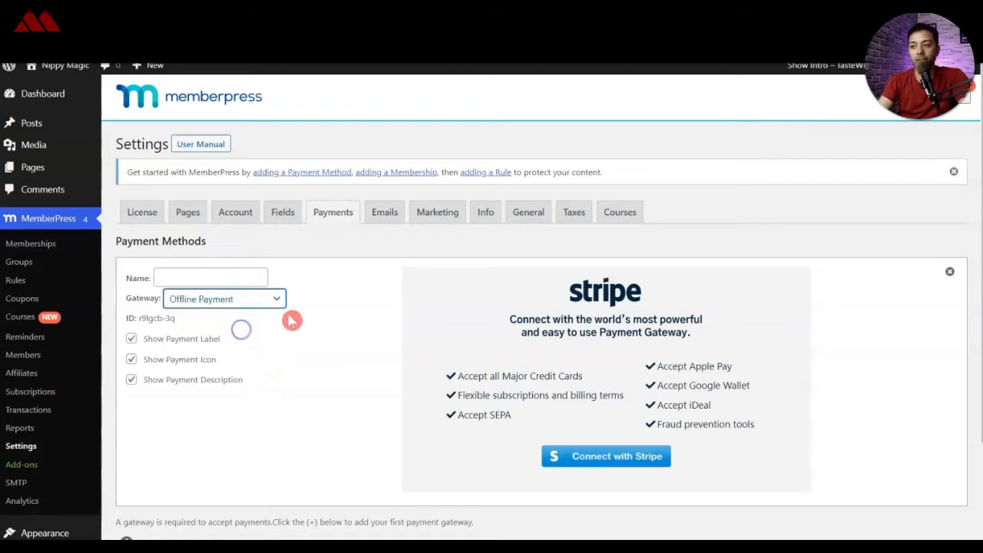
left_click(269, 301)
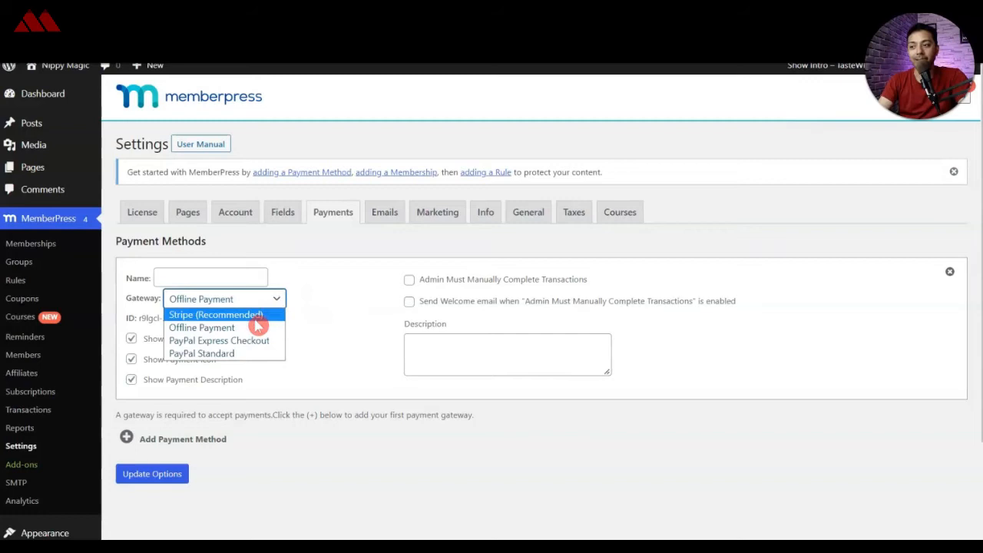
left_click(256, 317)
scroll(414, 333, "down", 1)
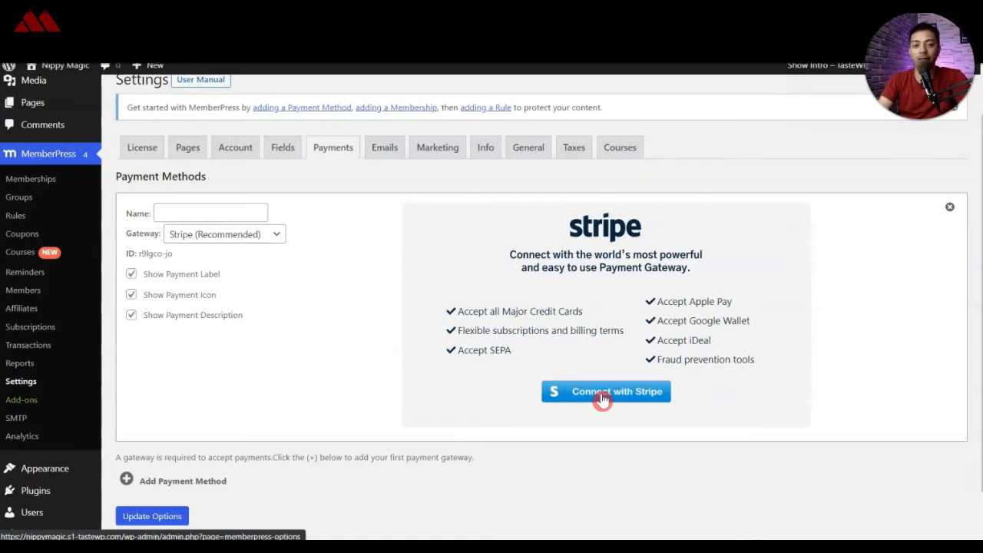
Step: Set the payment method's gateway to Offline Payment, name it "Cash payment" and save the options
left_click(261, 234)
left_click(259, 266)
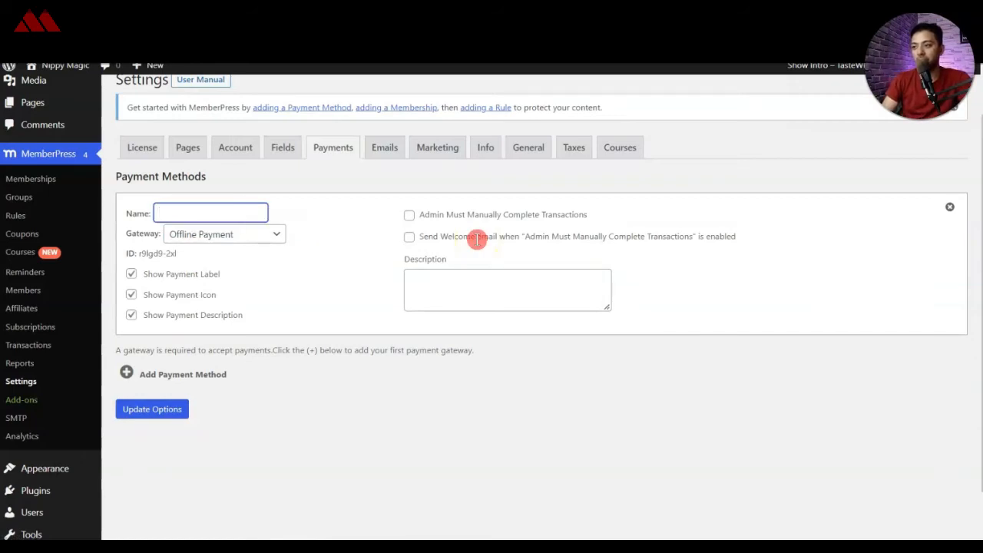
type("Cash payment")
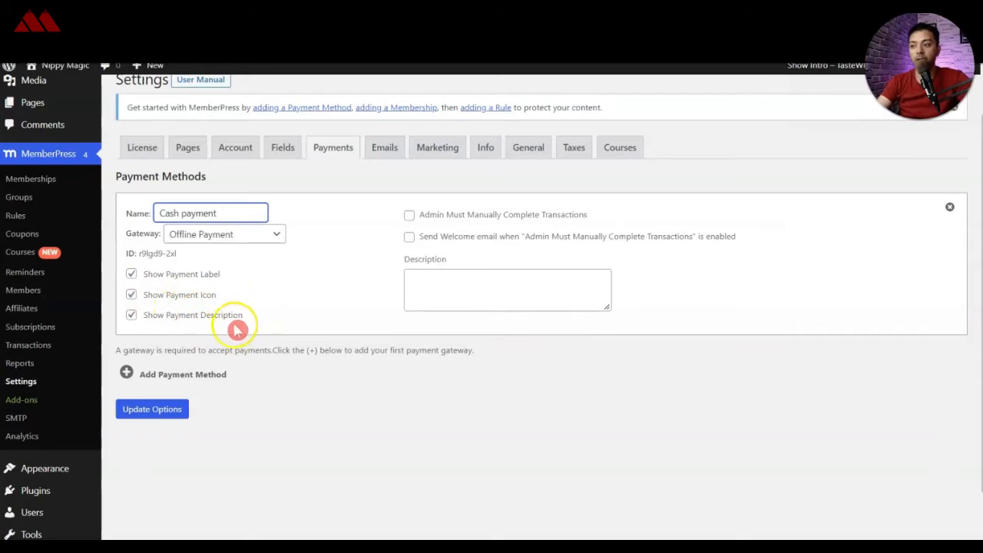
left_click(438, 286)
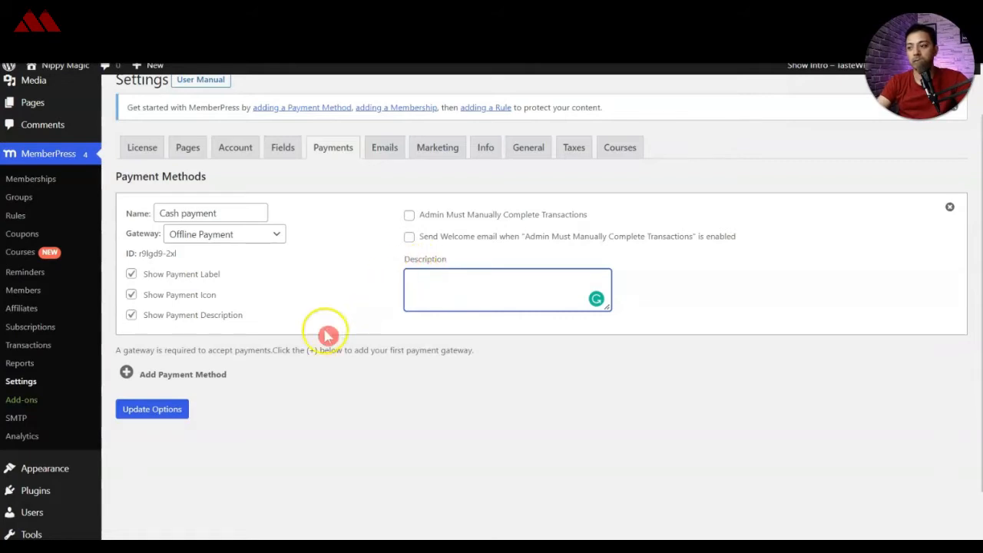
left_click(137, 417)
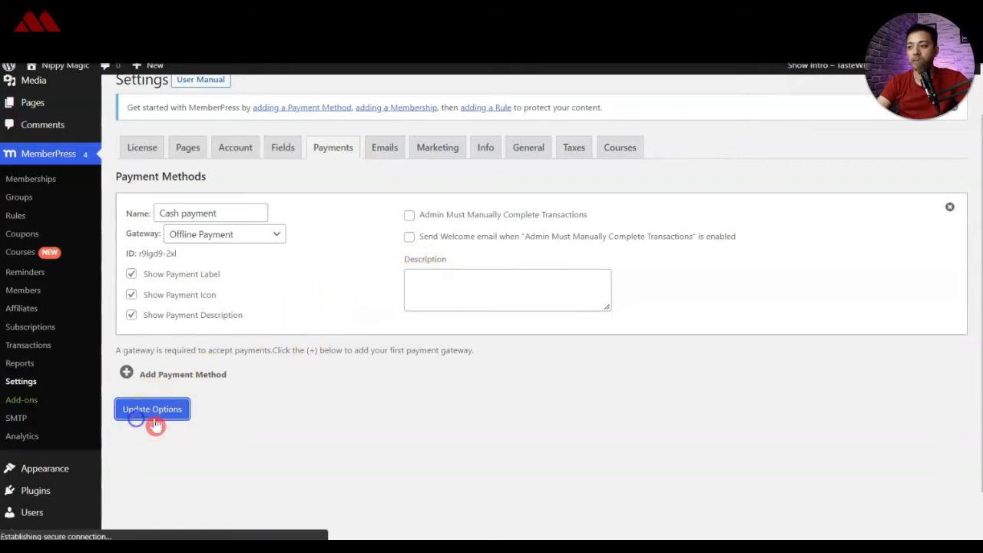
Step: Review the MemberPress email notices, marketing options and merchant business address fields
left_click(380, 249)
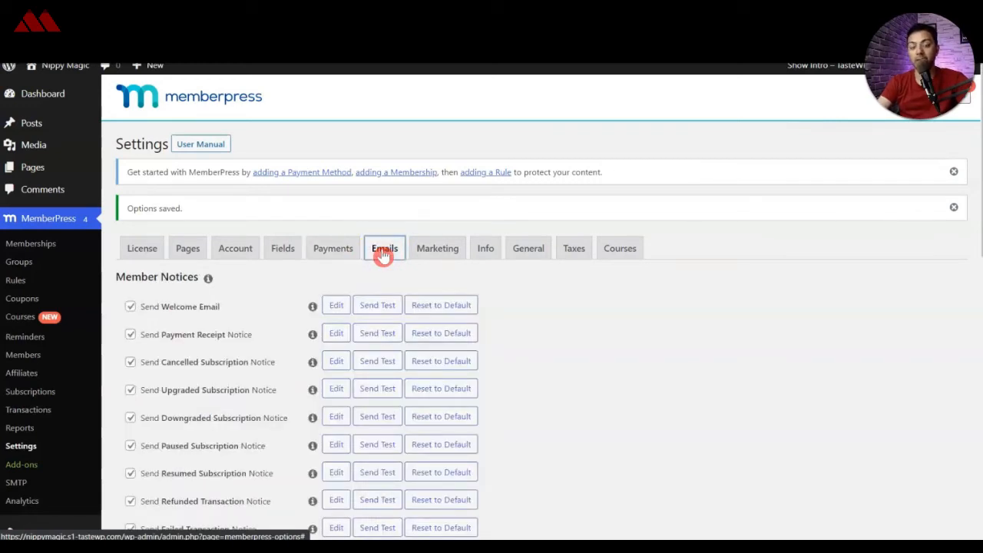
left_click(379, 305)
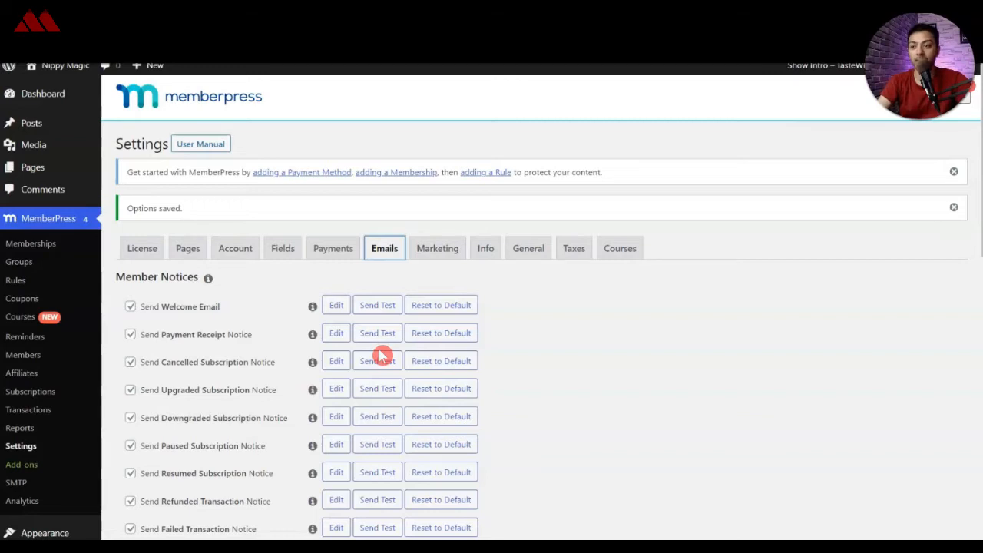
left_click(435, 249)
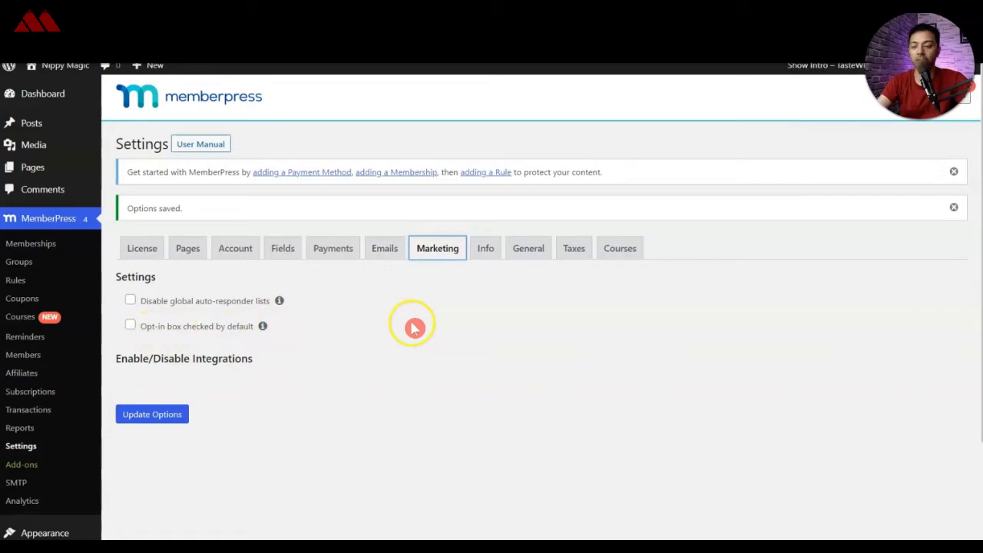
left_click(488, 251)
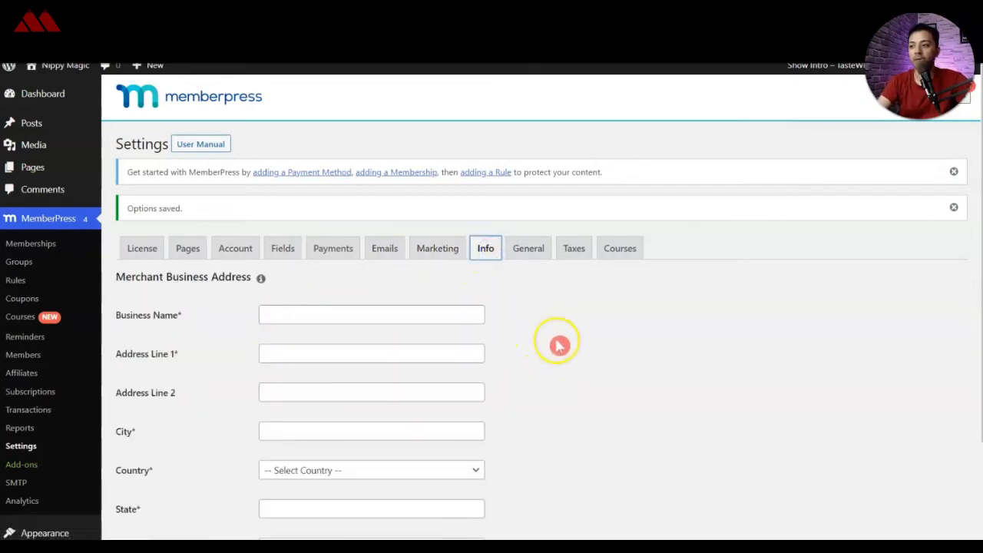
scroll(559, 345, "down", 3)
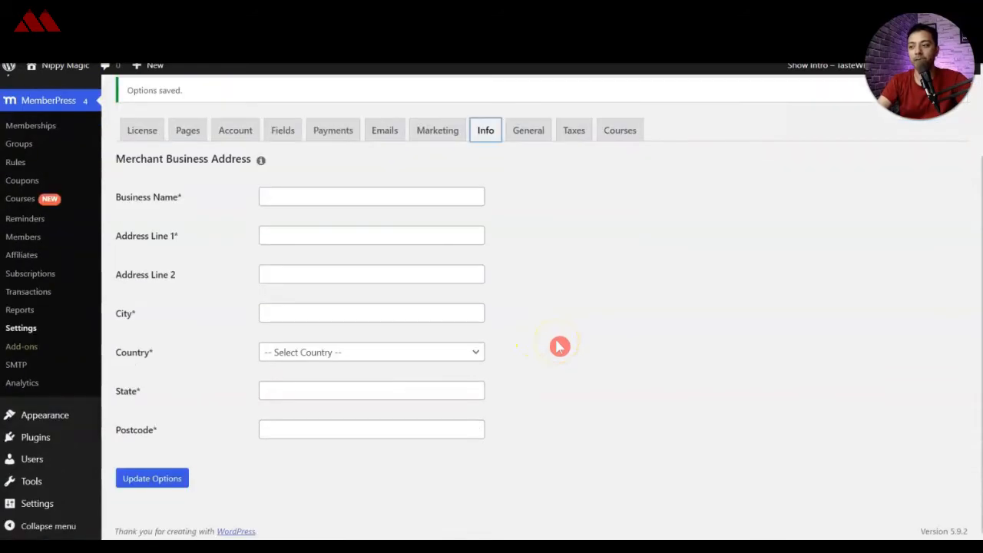
Step: Review the MemberPress general, tax and courses settings
left_click(524, 129)
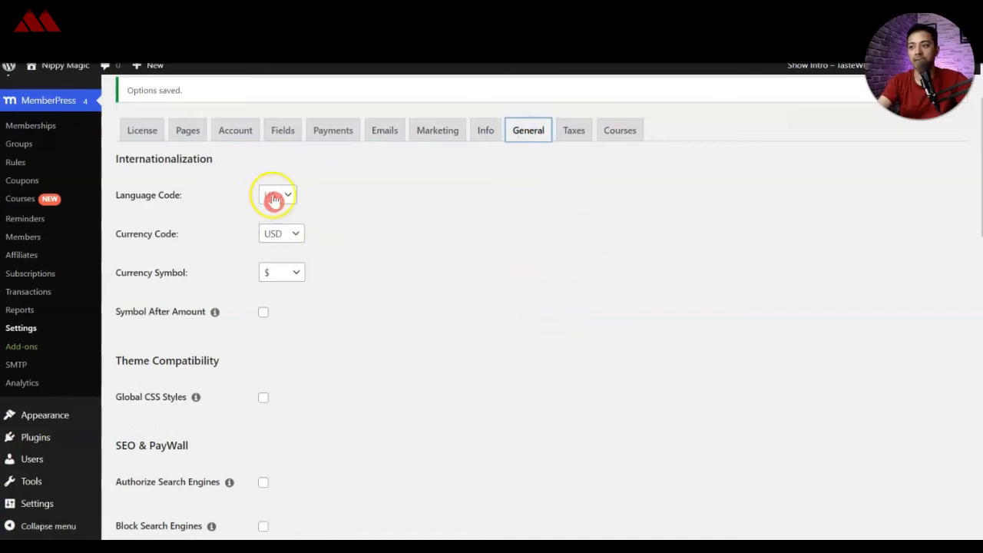
scroll(368, 325, "down", 2)
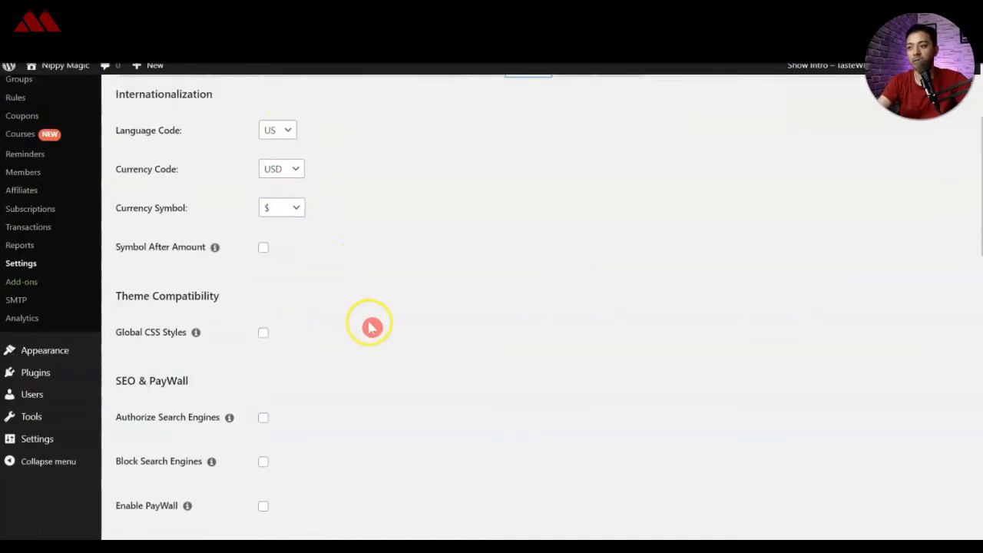
scroll(383, 325, "down", 2)
scroll(386, 325, "up", 4)
left_click(588, 250)
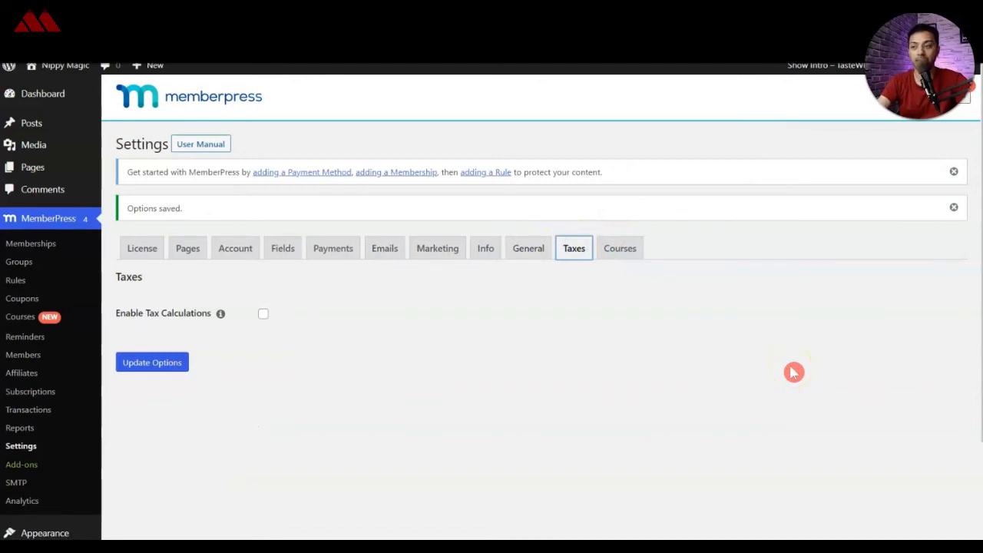
left_click(620, 248)
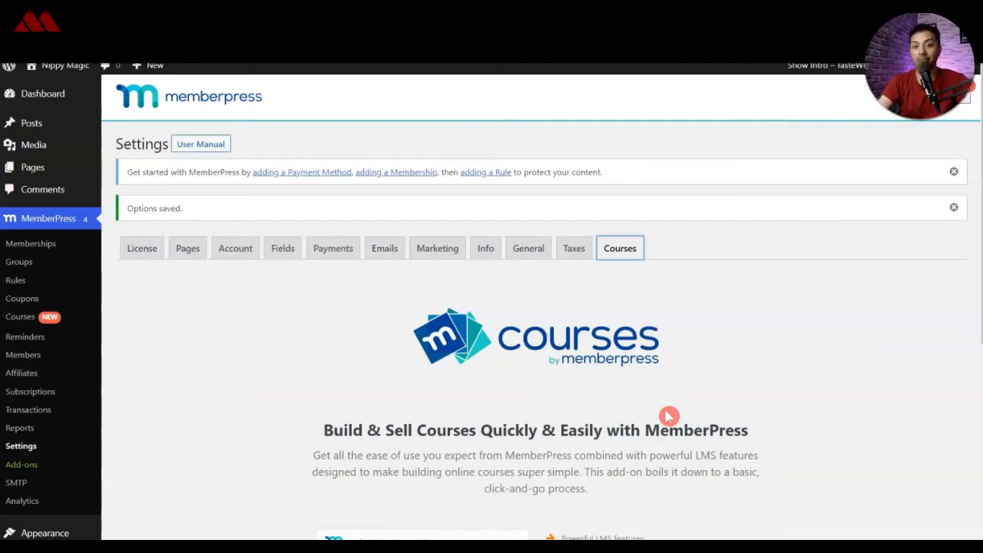
Step: Add a new membership titled "FREE PLAN" with the description "This is a free plan to try our content"
left_click(244, 331)
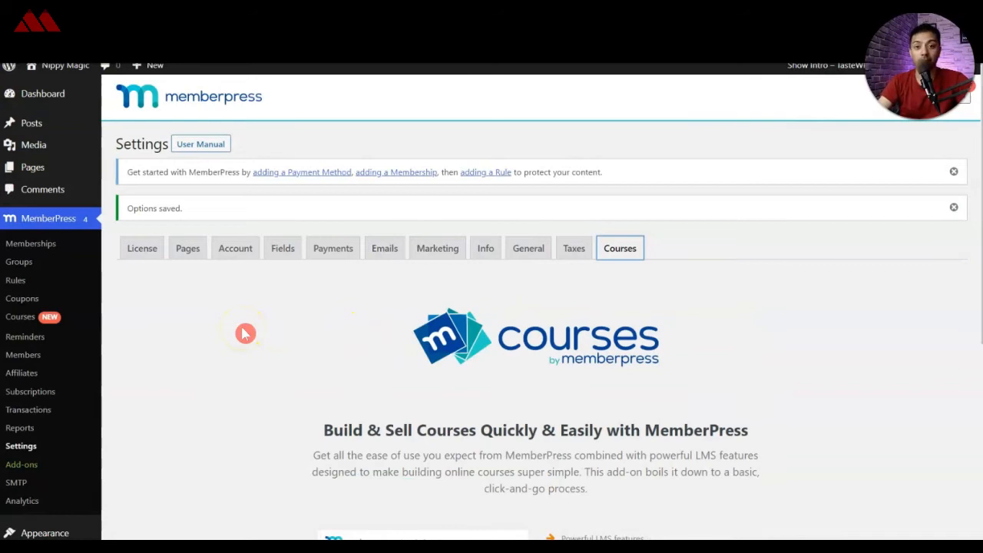
left_click(39, 246)
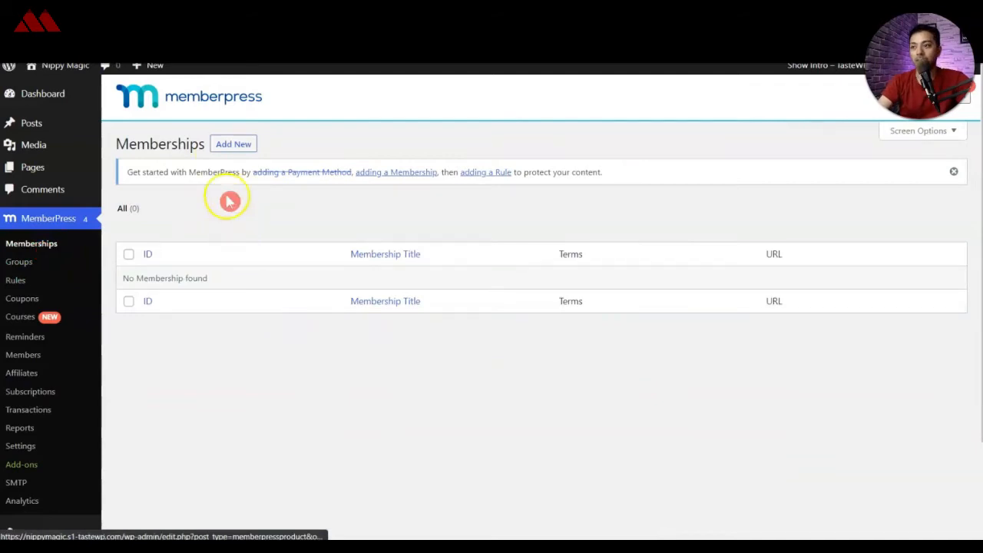
left_click(221, 151)
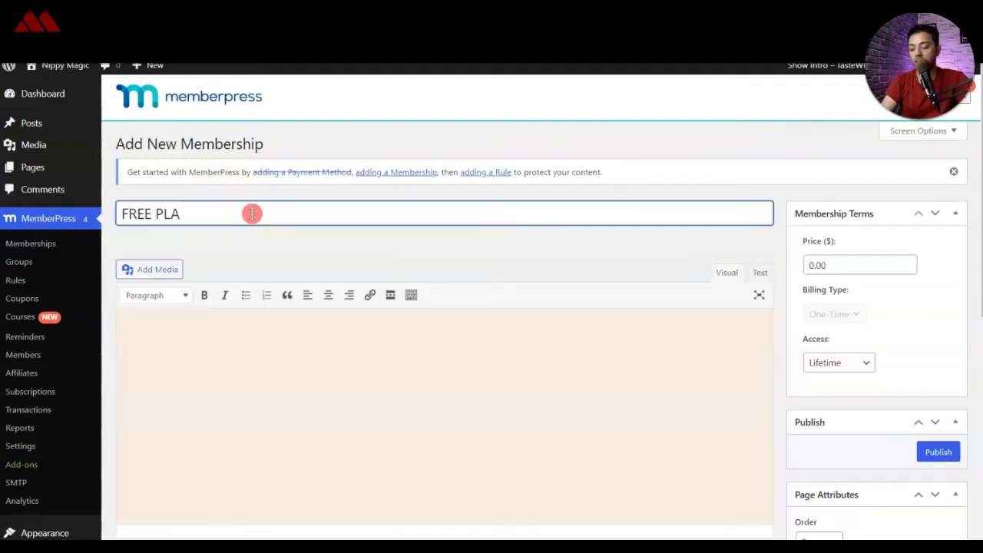
type("N")
left_click(322, 368)
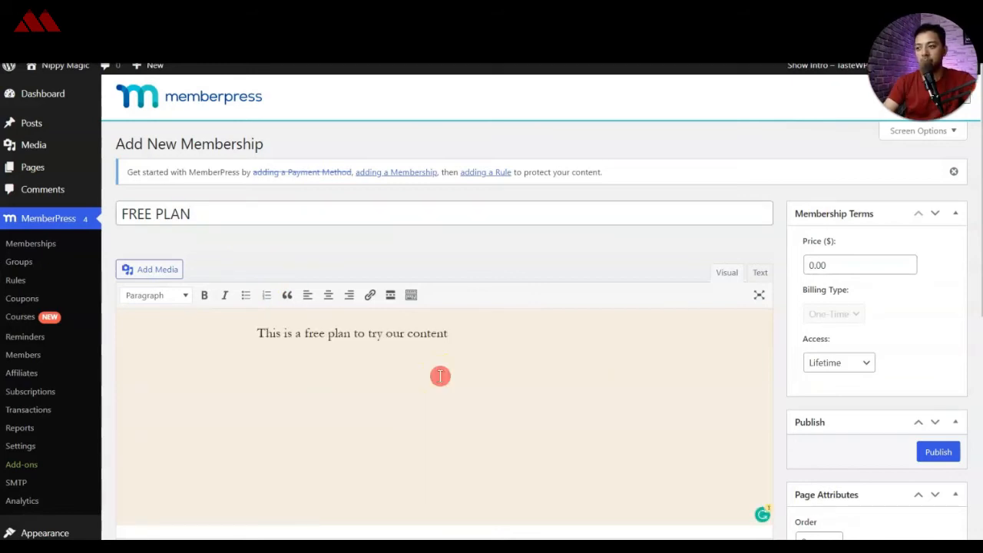
left_click(440, 325)
left_click(375, 371)
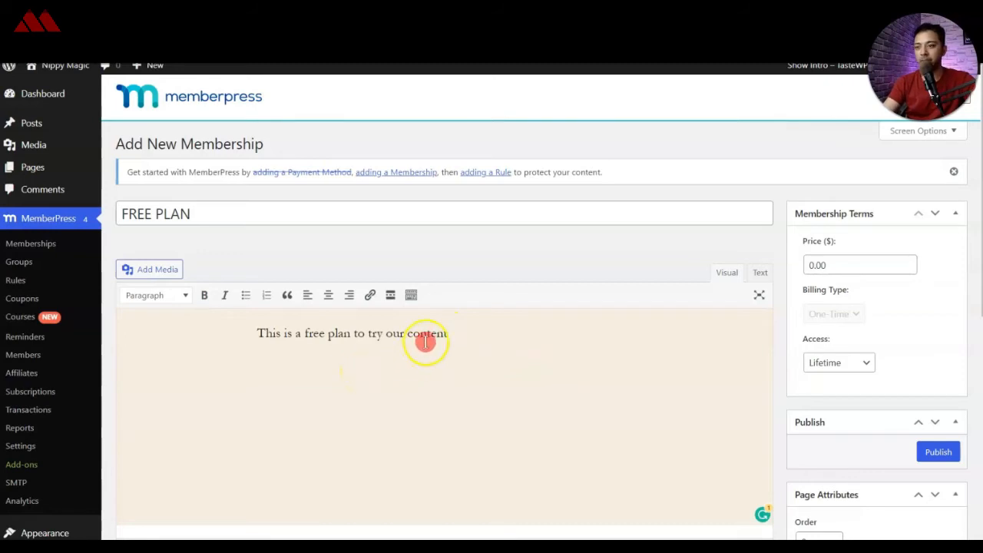
Step: Check the price and the available access durations in the free plan's membership terms
left_click(811, 261)
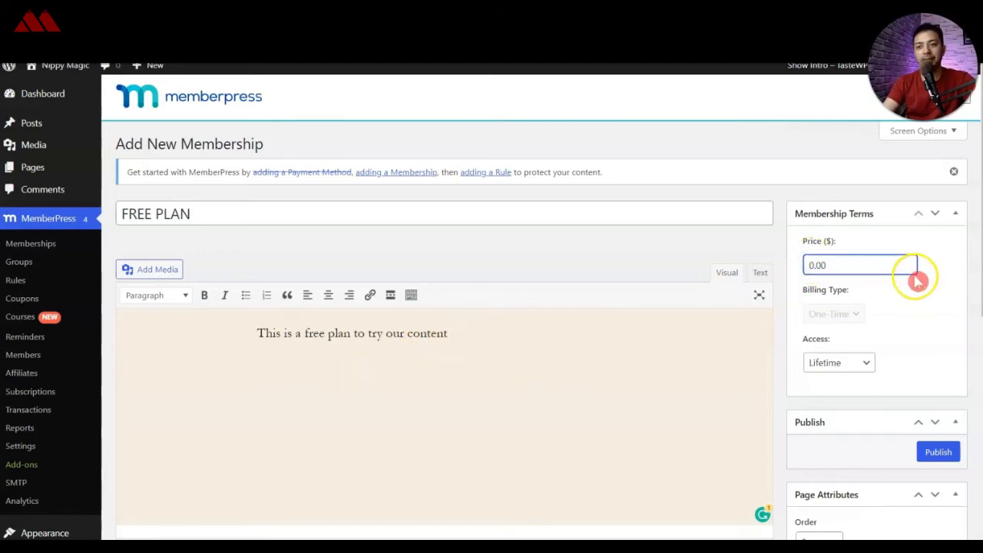
left_click(234, 221)
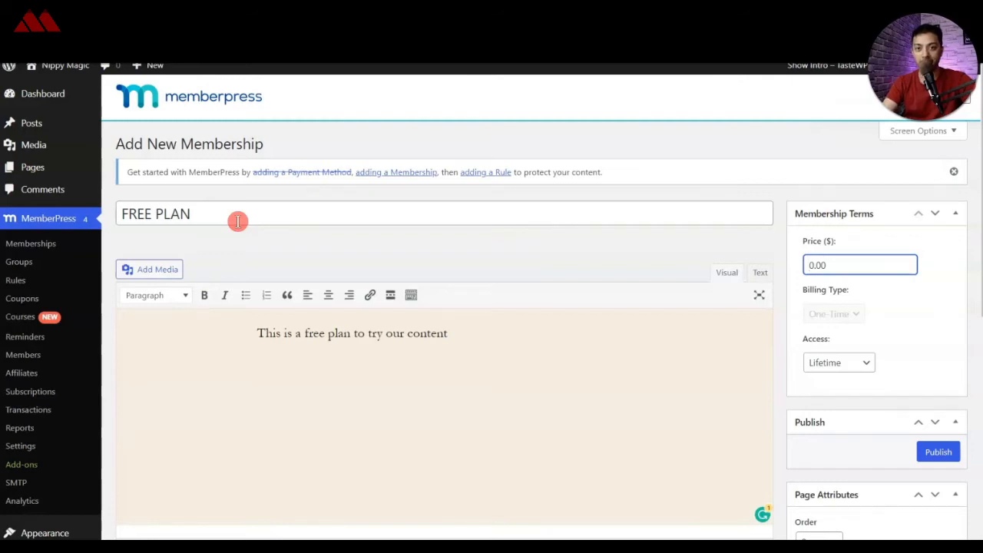
left_click(870, 362)
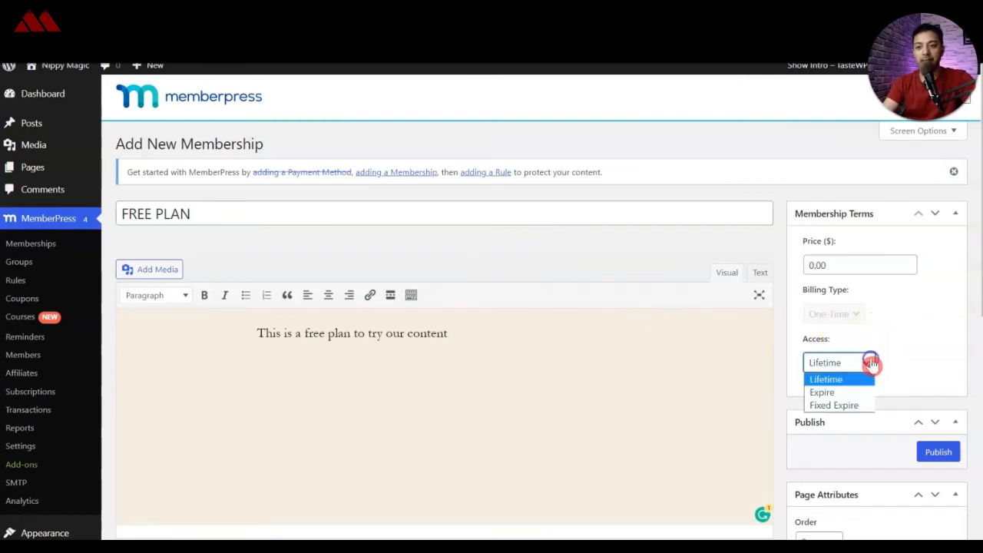
left_click(912, 360)
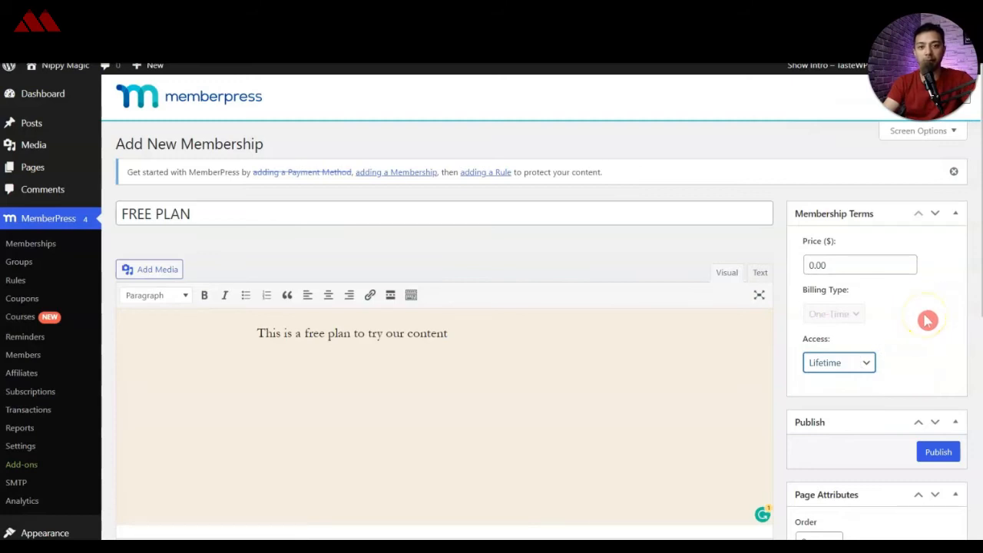
Step: Set the free plan's registration button text to "JOIN FOR FREE"
scroll(928, 326, "down", 2)
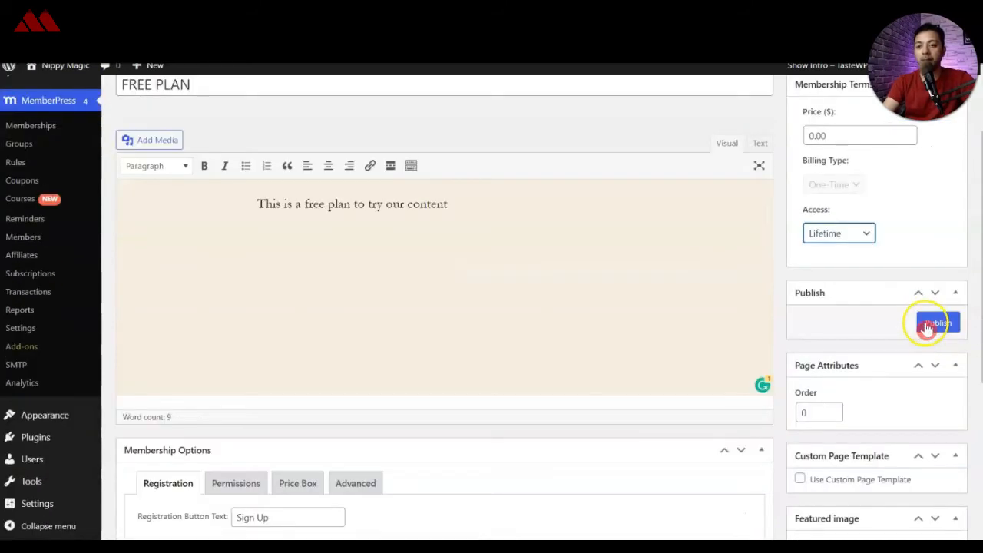
scroll(491, 350, "down", 3)
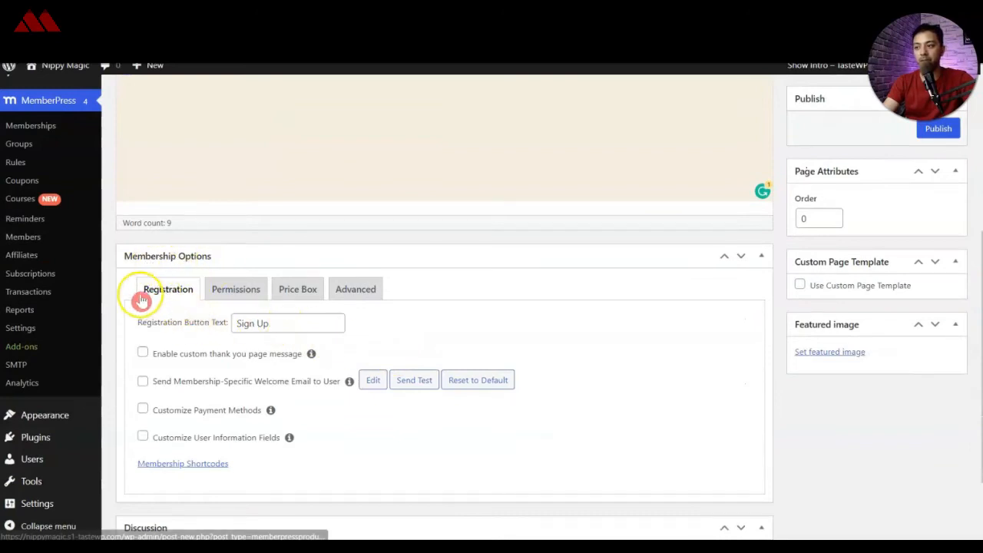
left_click(150, 318)
left_click(261, 328)
left_click(279, 325)
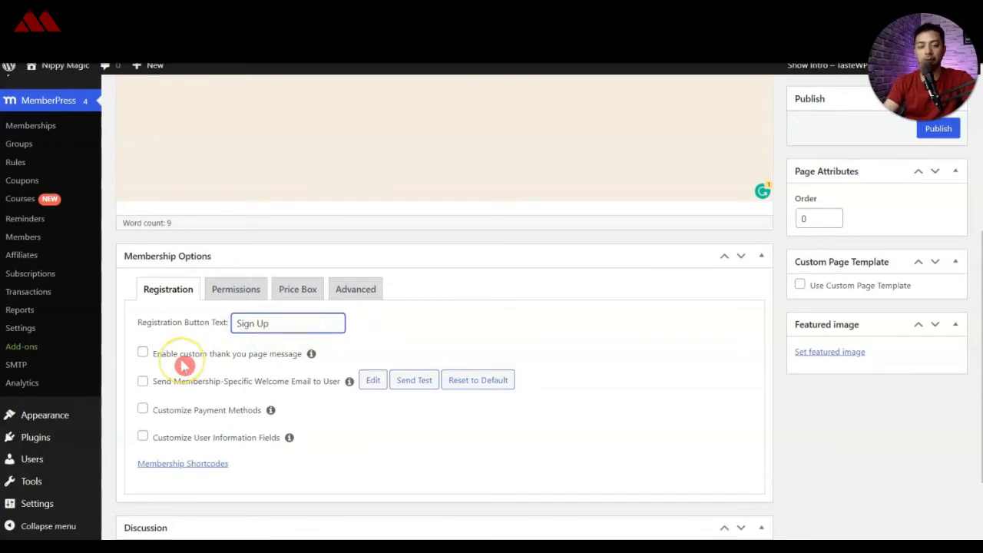
left_click(283, 328)
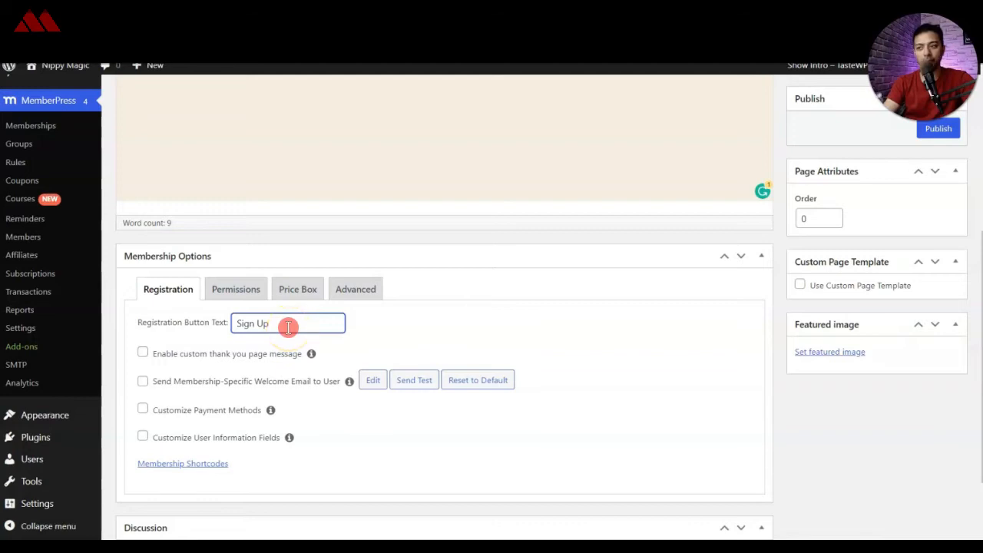
triple_click(288, 327)
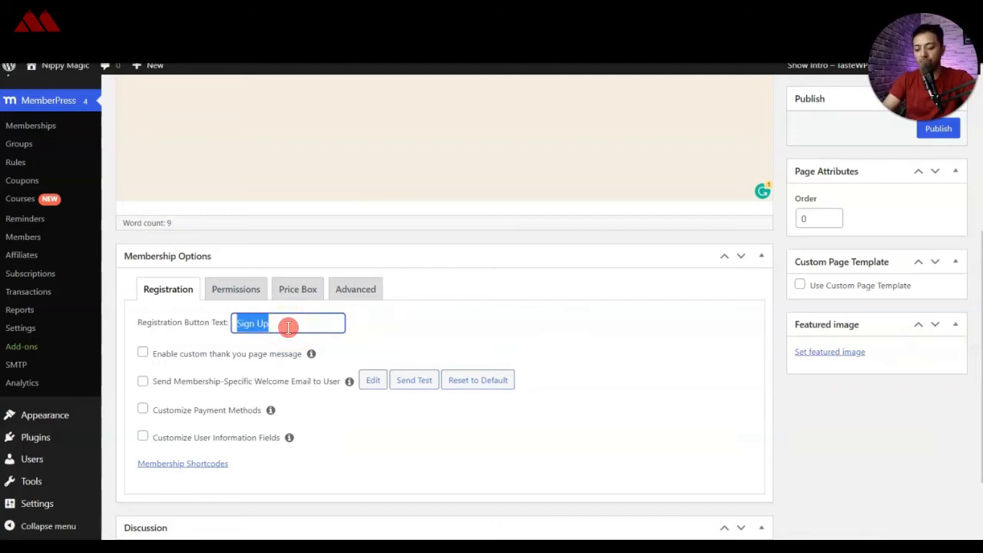
type("JOIN FOR FREE")
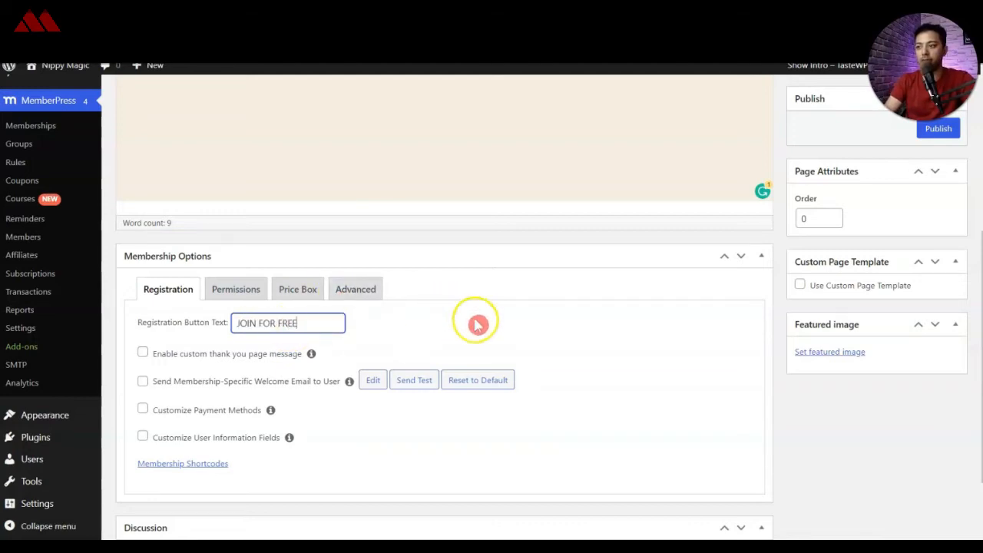
Step: Try the custom thank you page message and customized payment methods for the free plan, and disable both again
left_click(163, 361)
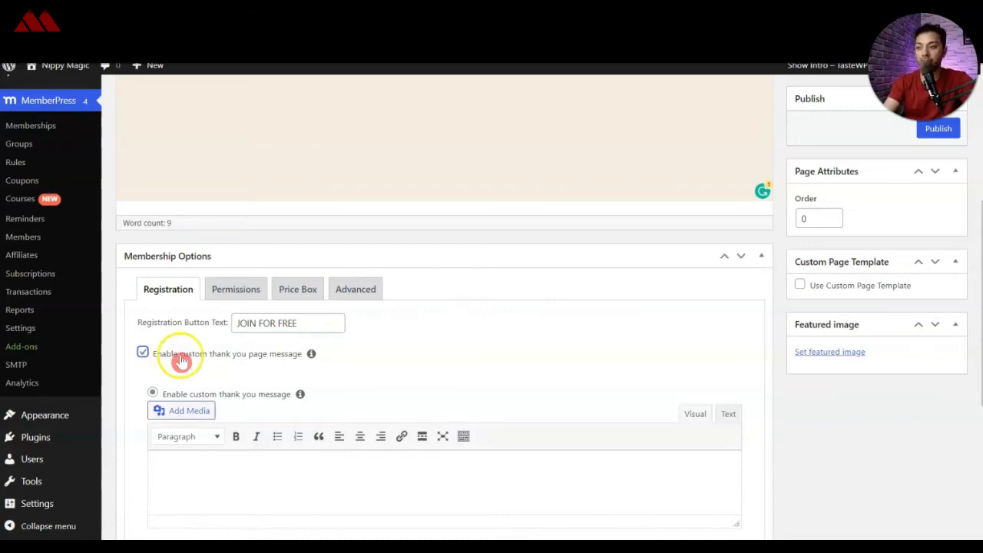
left_click(181, 361)
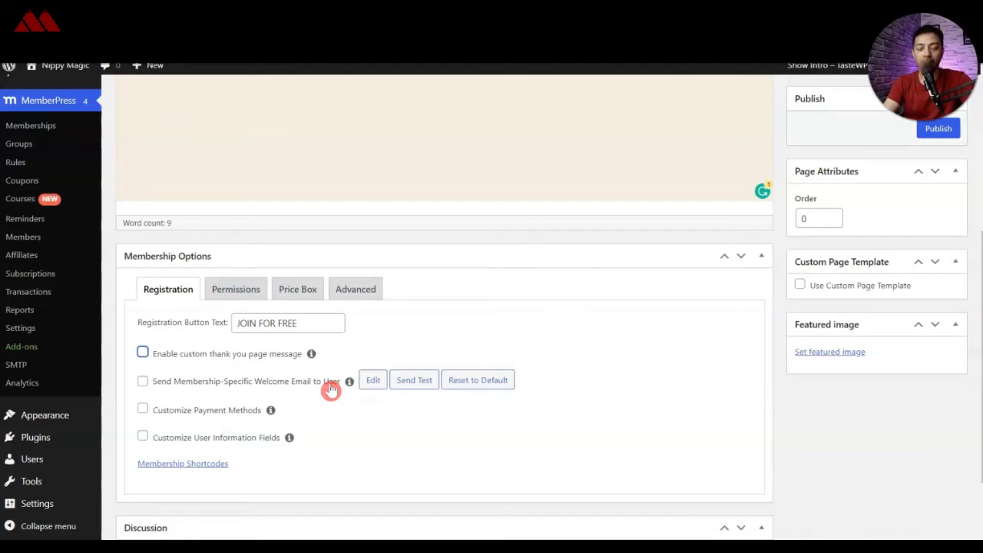
left_click(165, 410)
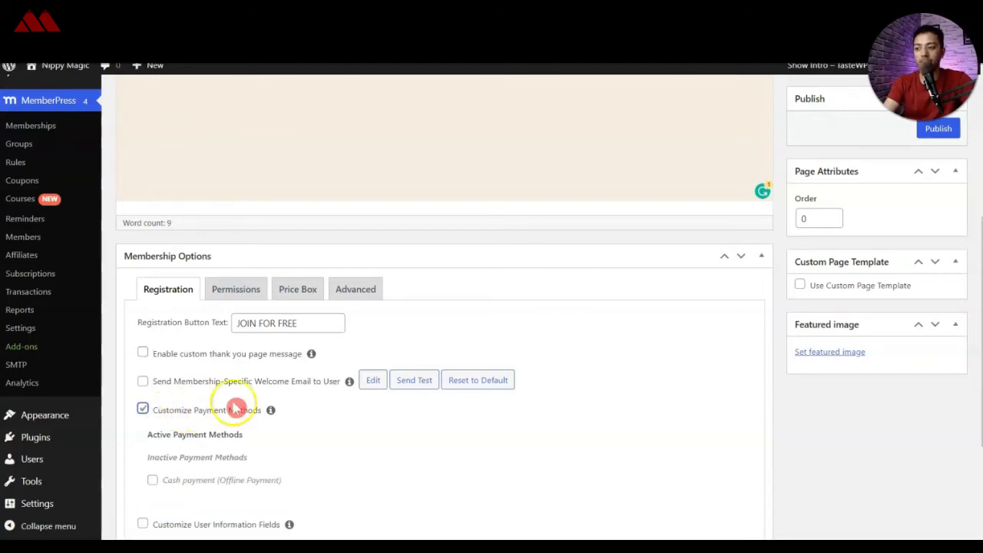
scroll(179, 371, "down", 1)
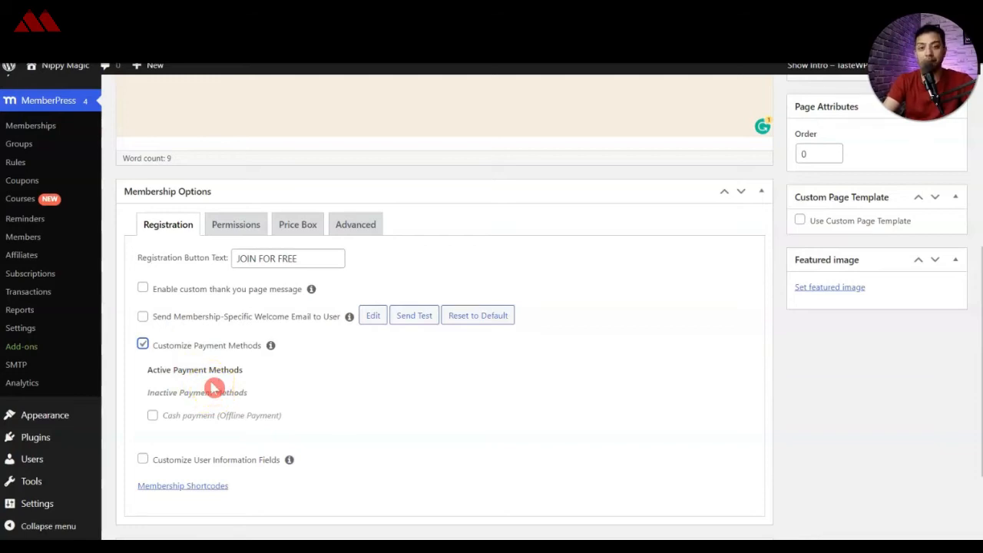
left_click(143, 343)
Step: Disallow comments on the free plan, publish it and return to the memberships list
left_click(138, 462)
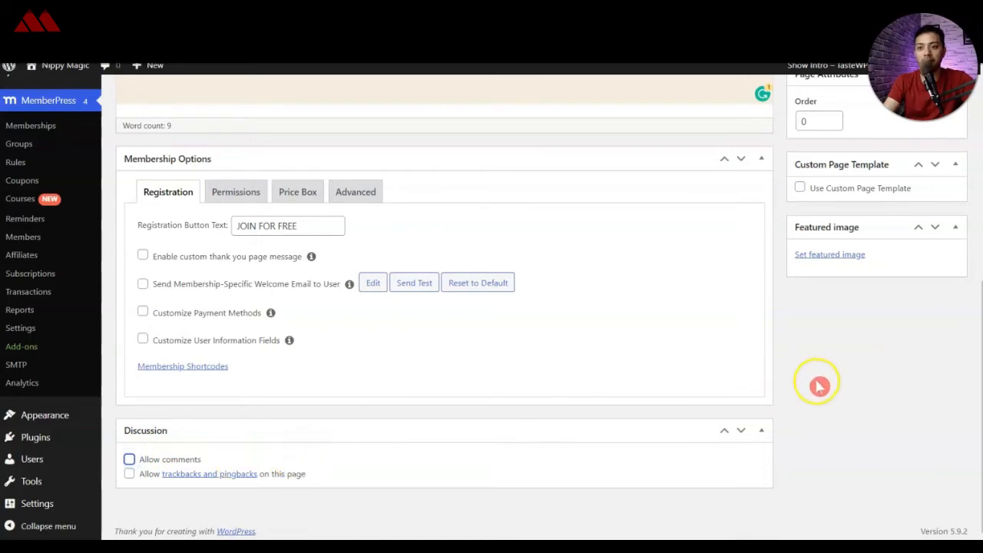
left_click(847, 255)
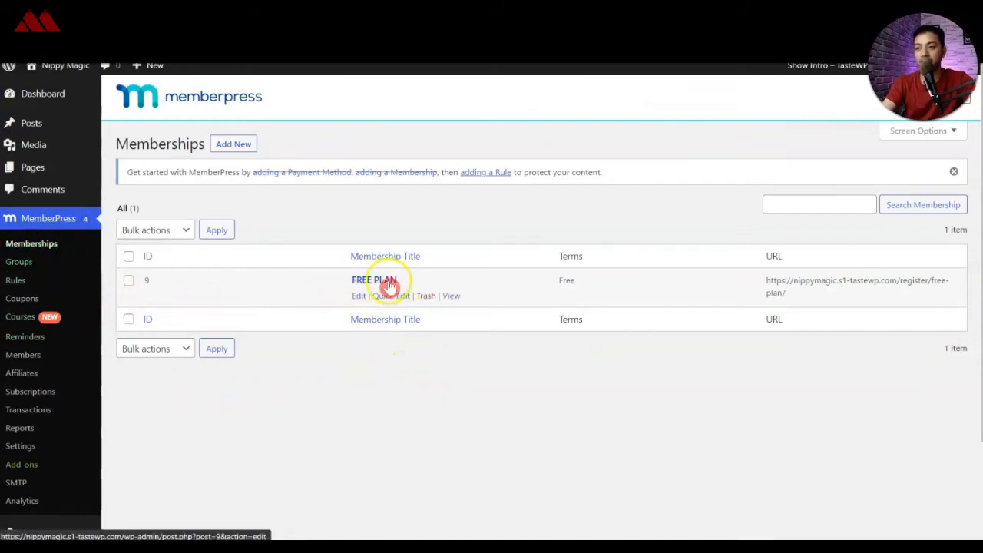
Step: Add another membership titled "PAID PLAN" with the description "lets upgrade from FREE"
left_click(232, 146)
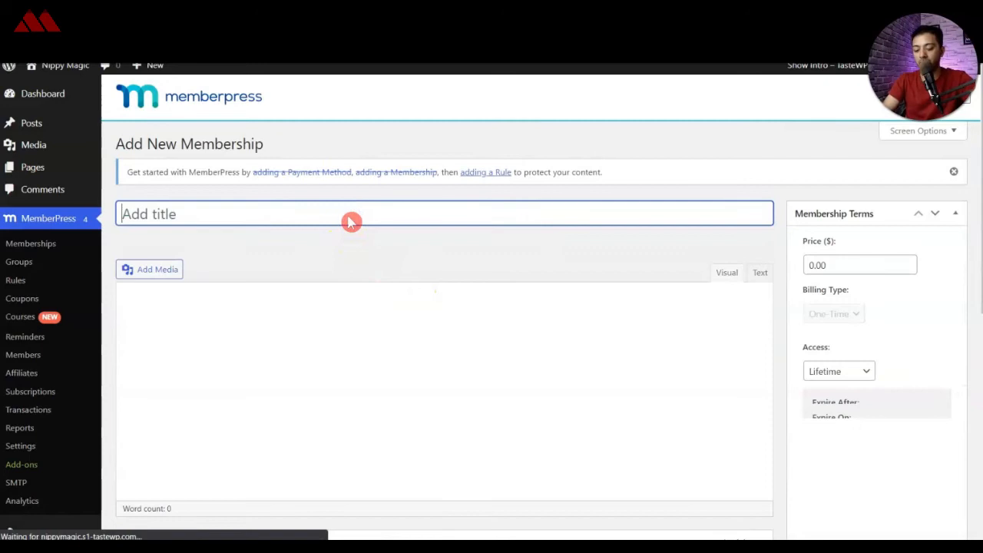
type("PAID PLAN")
left_click(390, 332)
type("lets upgrade from FREE")
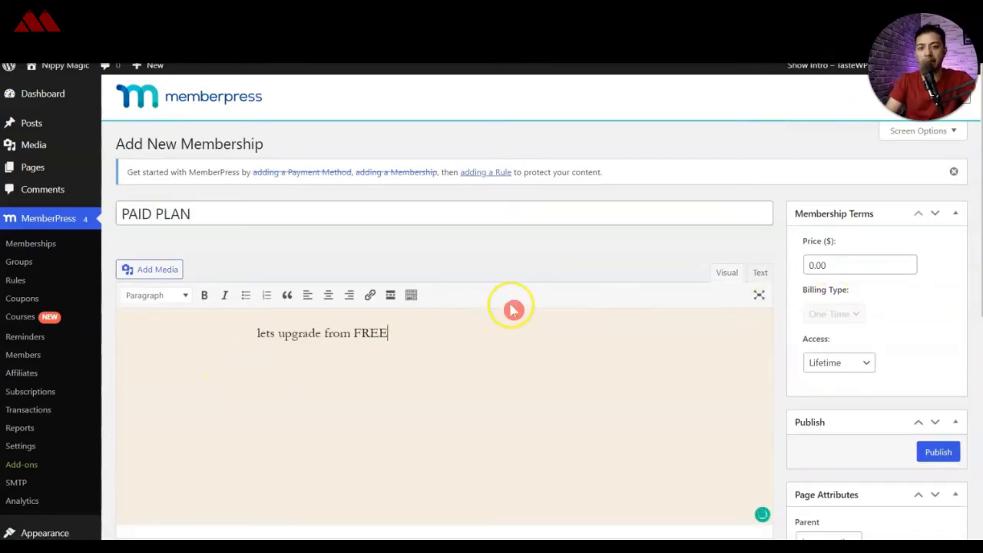
Step: Set the paid plan's price to $10.00 with recurring billing at a monthly interval
scroll(536, 313, "down", 1)
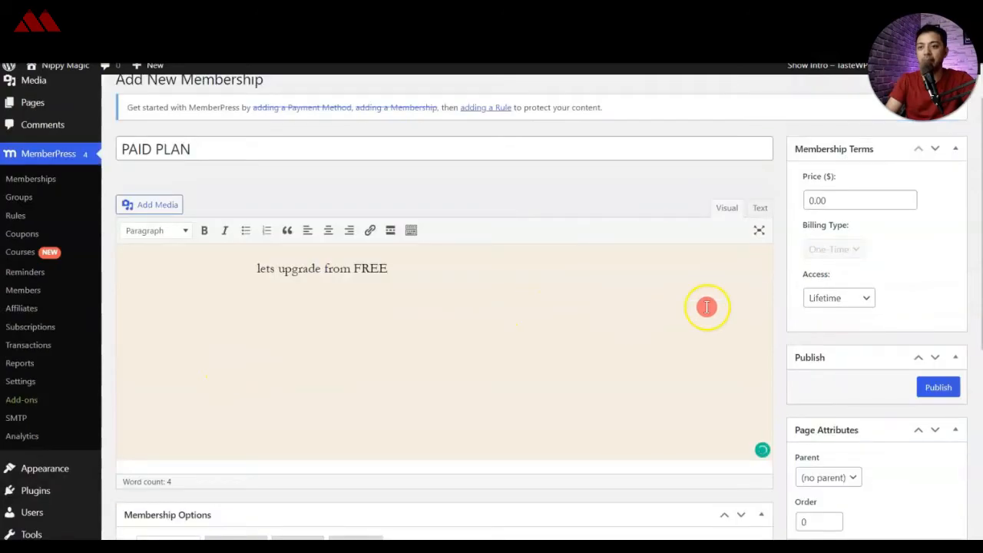
left_click(806, 199)
type("1")
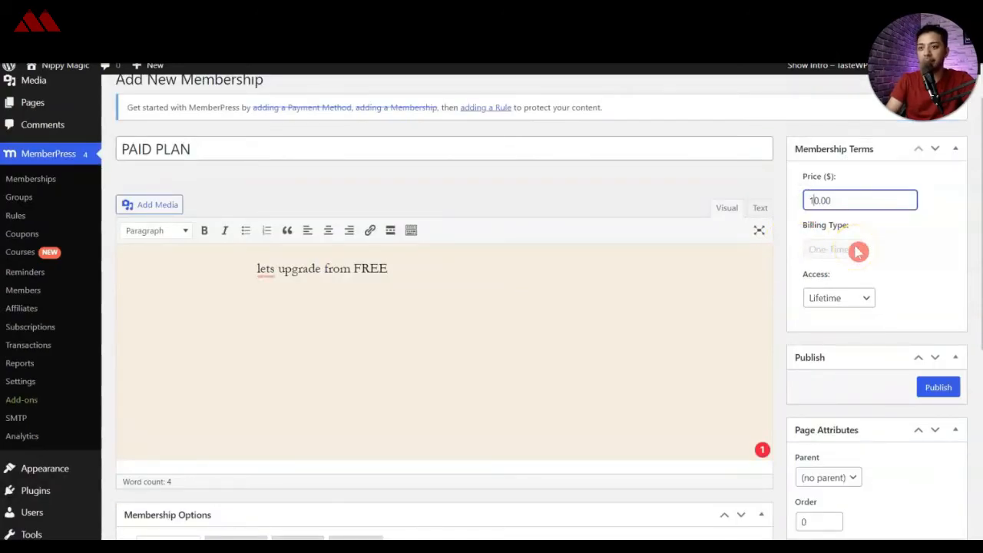
key("Tab")
left_click(836, 249)
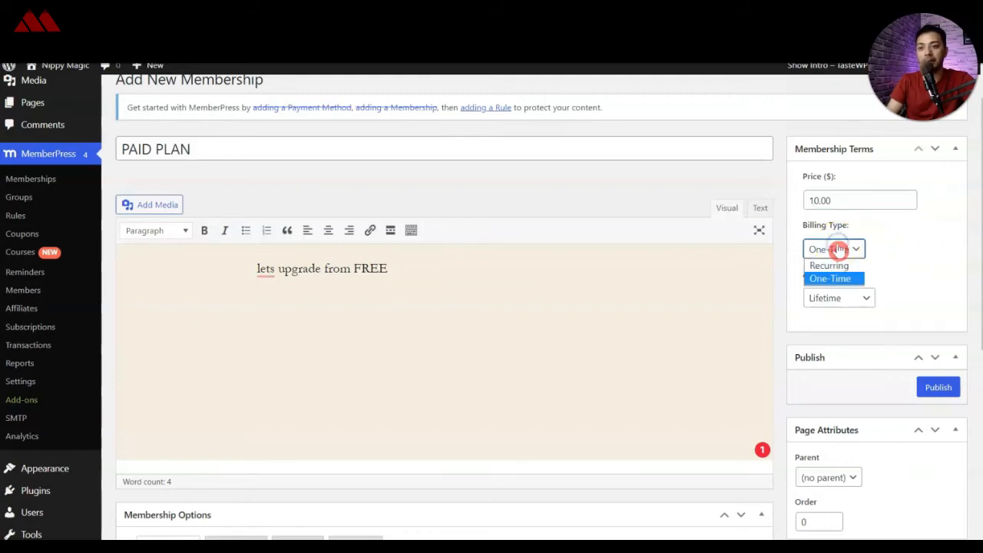
left_click(837, 265)
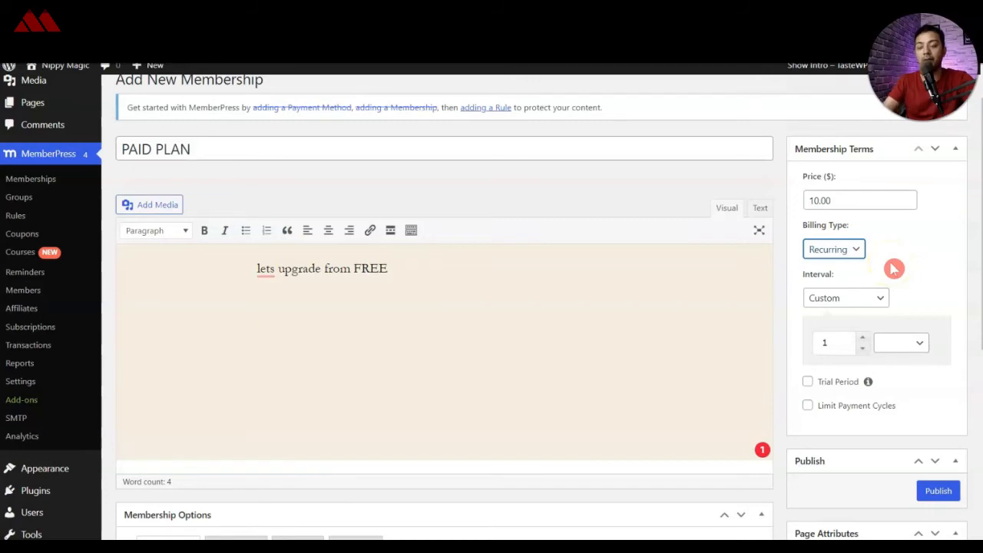
left_click(861, 306)
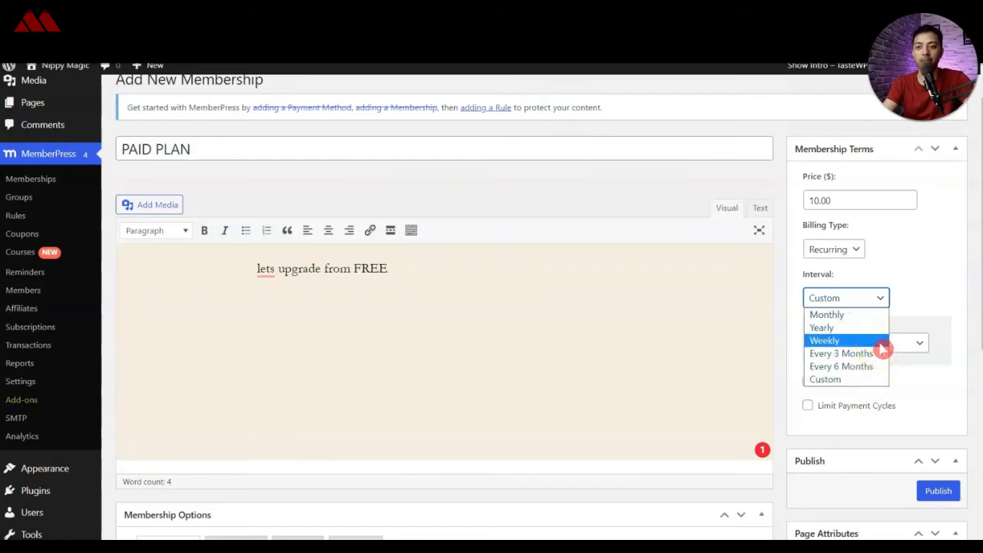
left_click(870, 316)
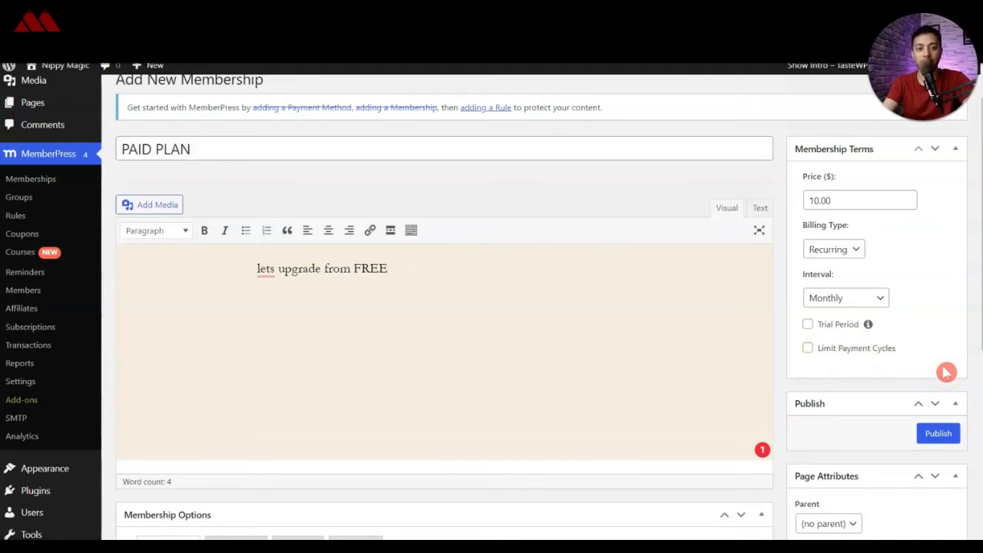
Step: Review the paid plan's registration options, purchase permissions and no-permissions message
scroll(946, 372, "down", 3)
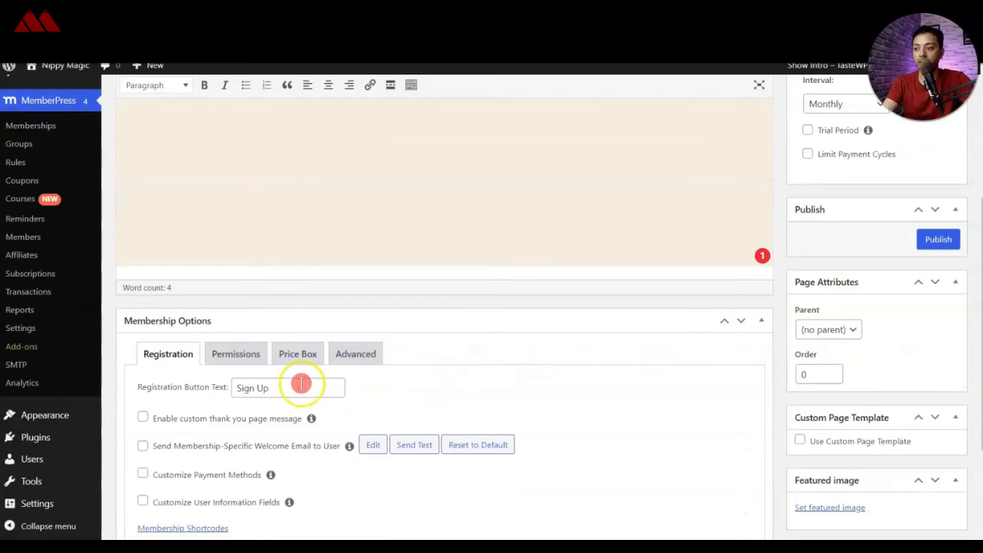
scroll(186, 401, "down", 2)
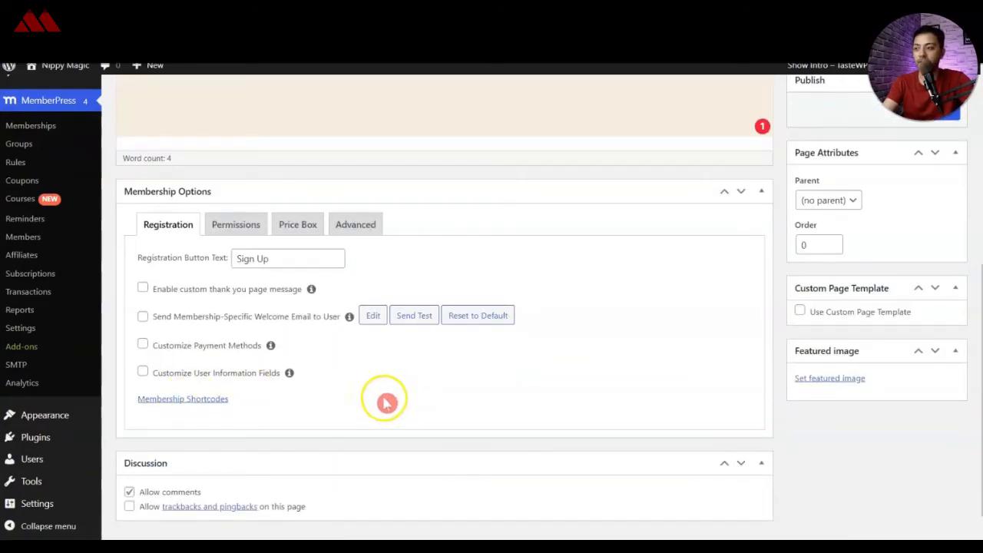
left_click(232, 226)
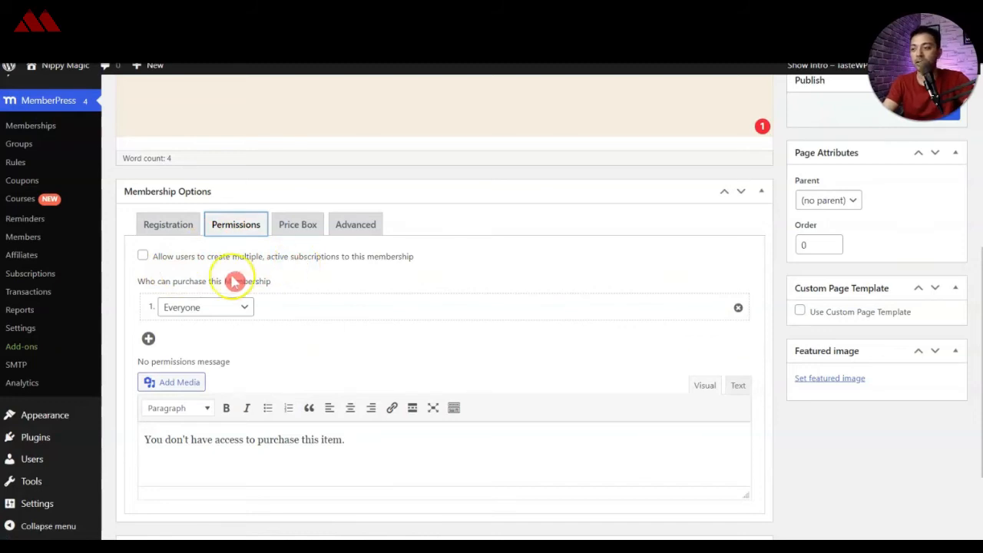
left_click(147, 258)
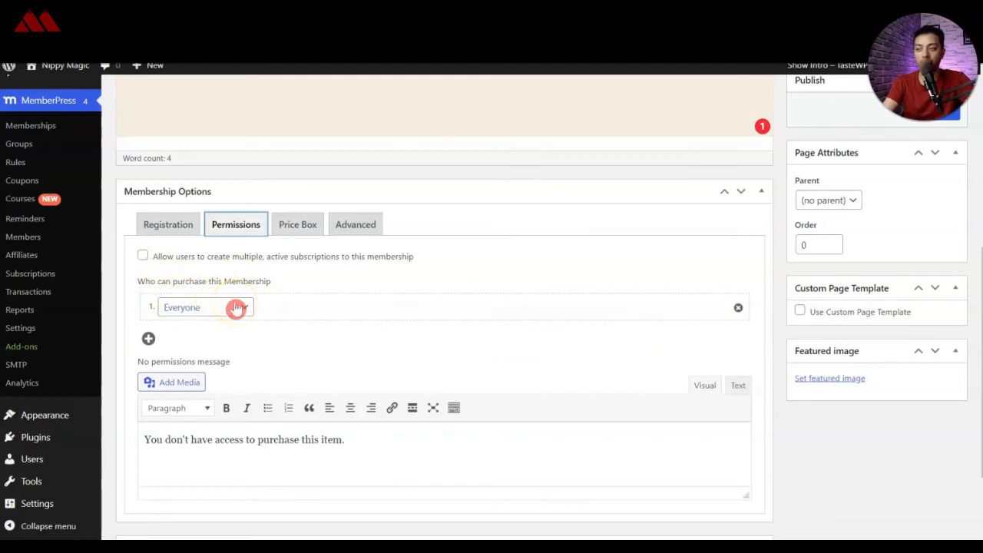
scroll(357, 318, "down", 1)
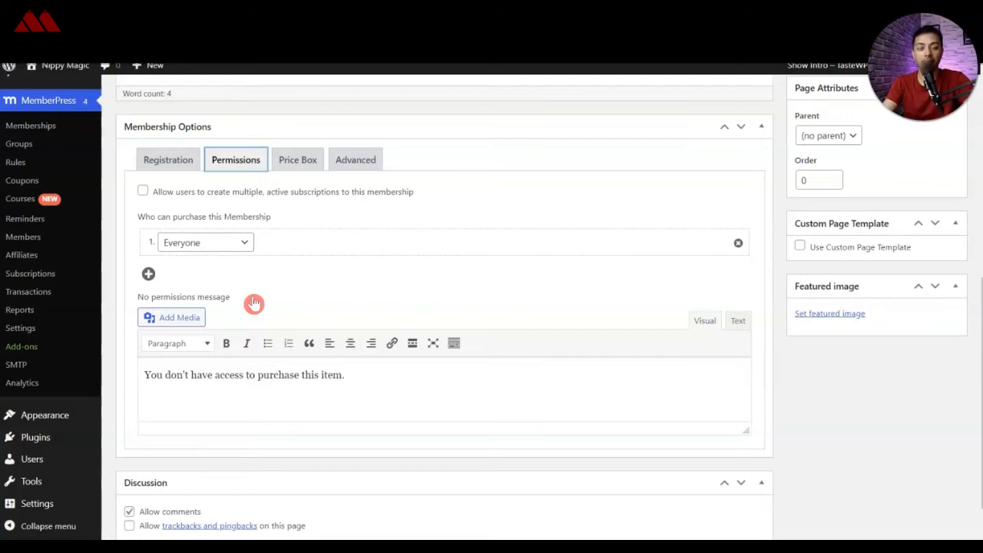
left_click(327, 376)
Step: Disallow comments on the paid plan
scroll(230, 415, "down", 1)
left_click(138, 463)
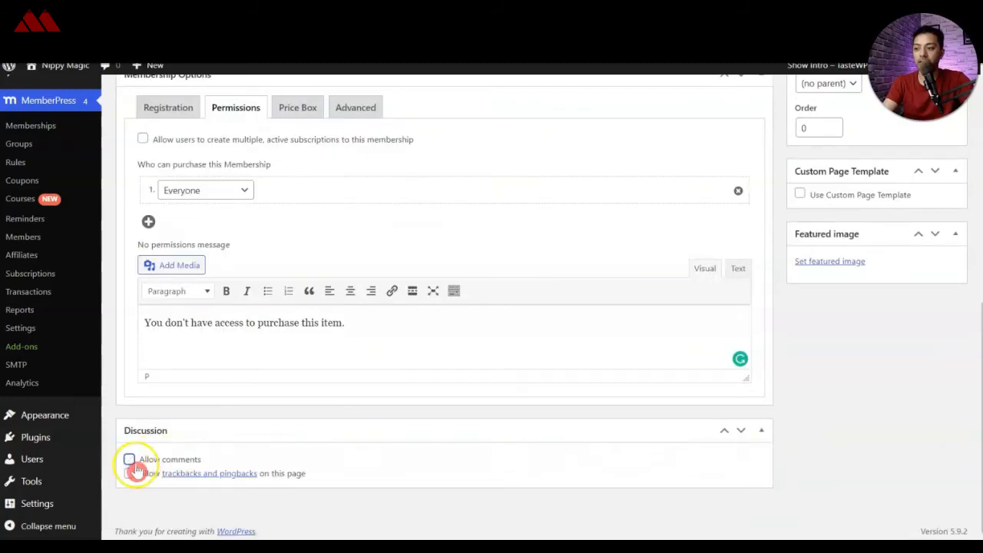
Step: Review the paid plan's price box and advanced membership options
scroll(297, 406, "up", 2)
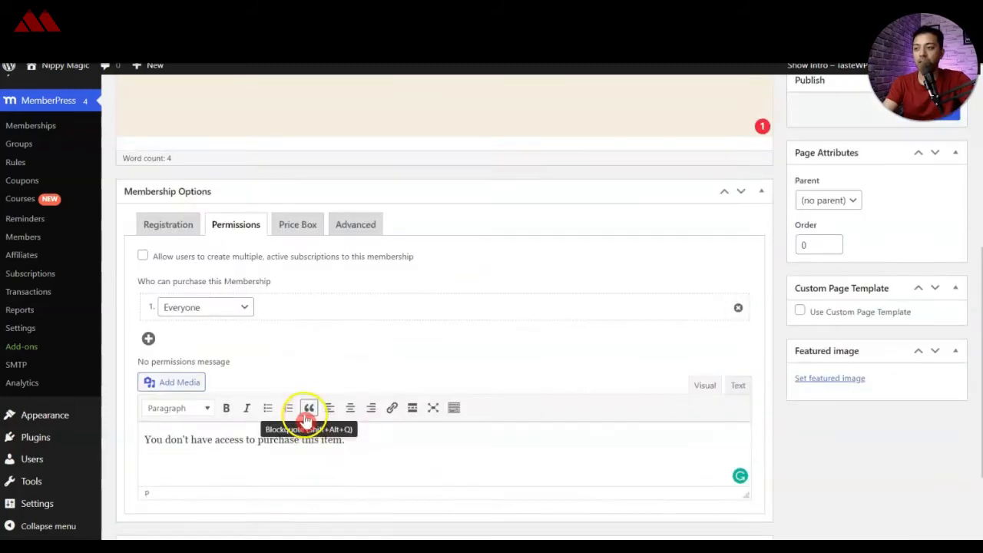
left_click(298, 229)
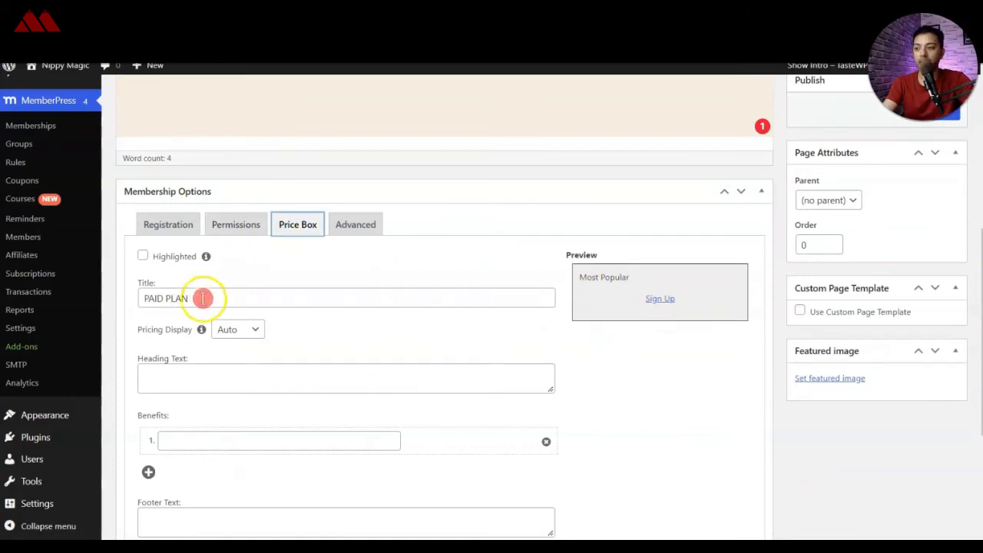
scroll(269, 379, "down", 2)
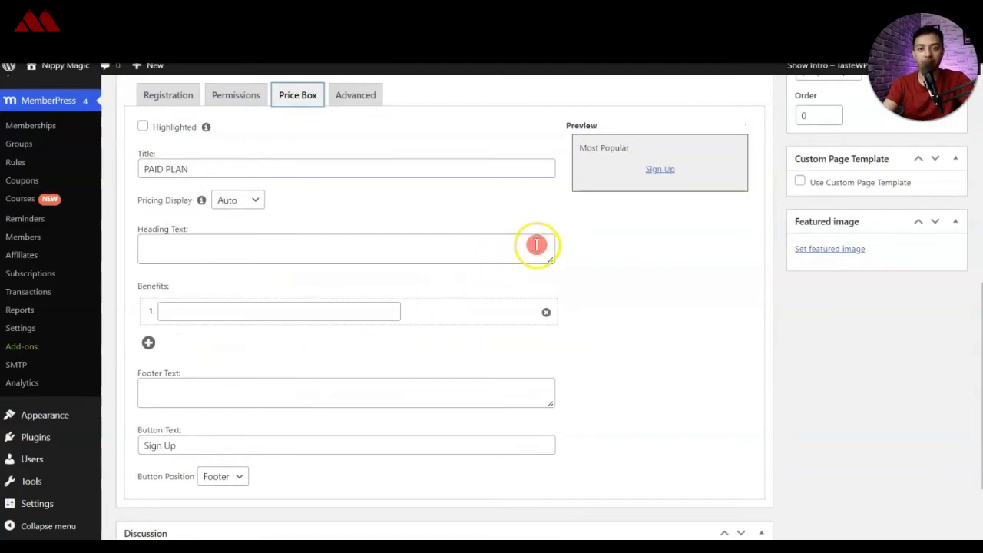
scroll(377, 393, "up", 4)
left_click(376, 384)
scroll(489, 343, "down", 1)
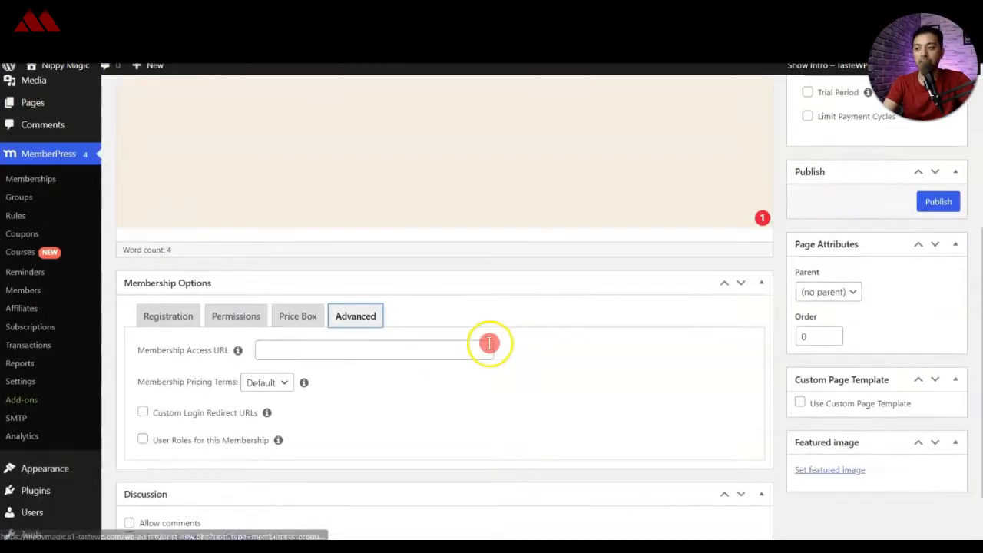
scroll(490, 343, "down", 1)
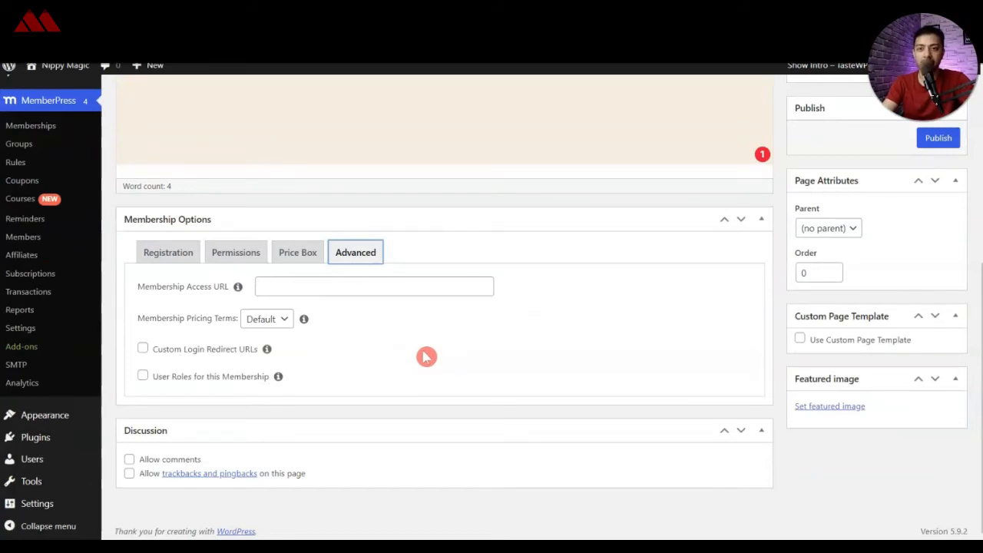
Step: Publish the paid plan and open the list of memberships
scroll(840, 315, "up", 2)
left_click(938, 267)
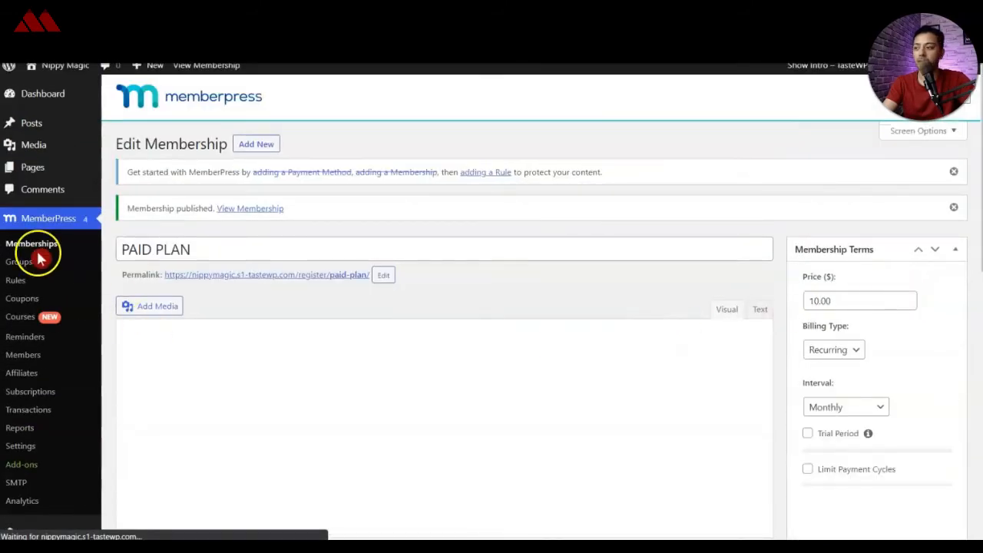
left_click(39, 248)
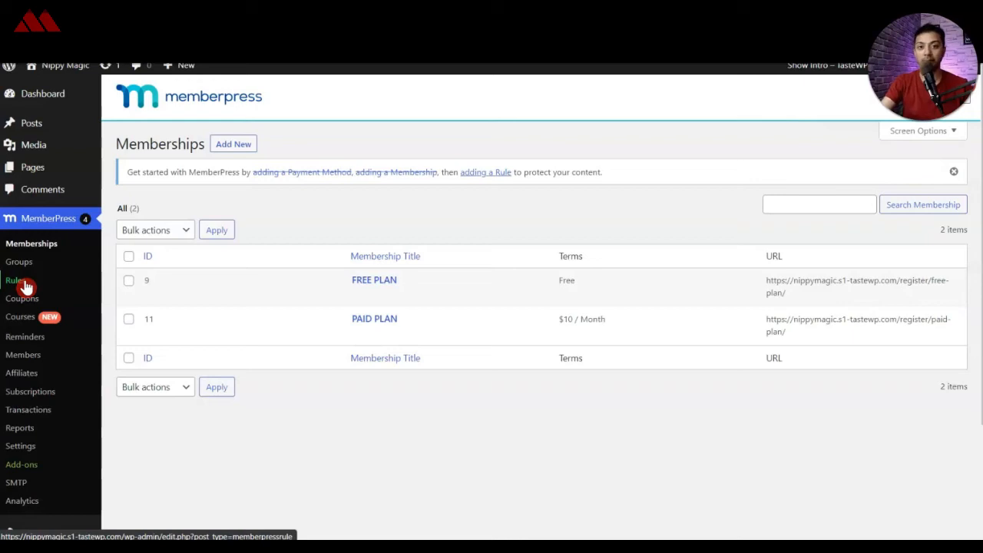
Step: Add a new MemberPress rule and title it "FREE member rules"
left_click(17, 280)
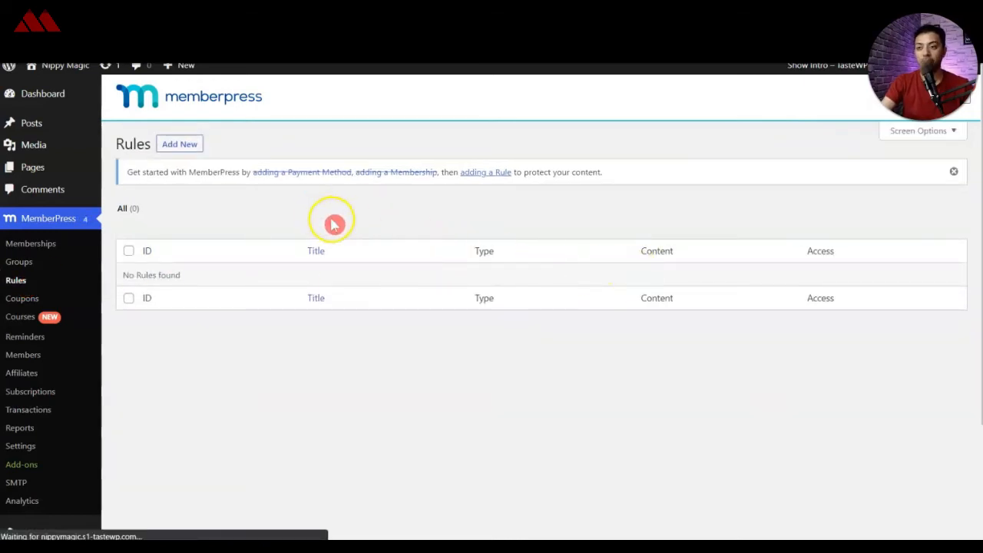
left_click(187, 148)
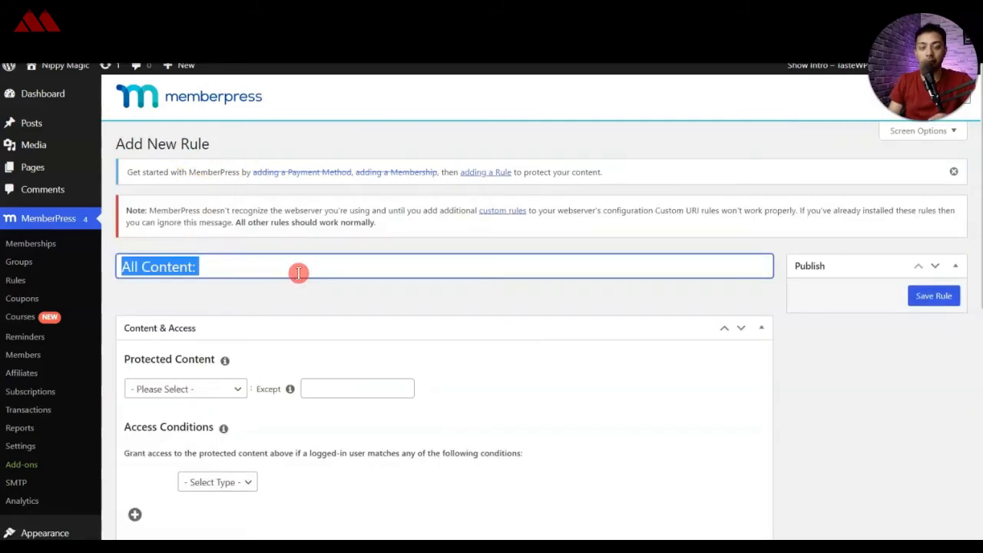
type("FREE member rules")
scroll(384, 226, "down", 1)
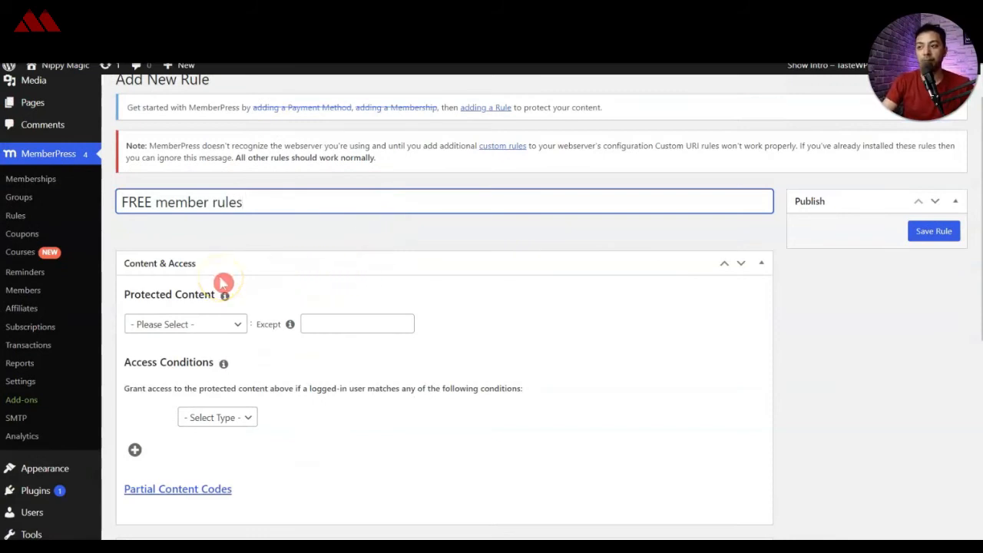
Step: Set the rule's protected content to Posts Categorized with the category Uncategorized
left_click(208, 327)
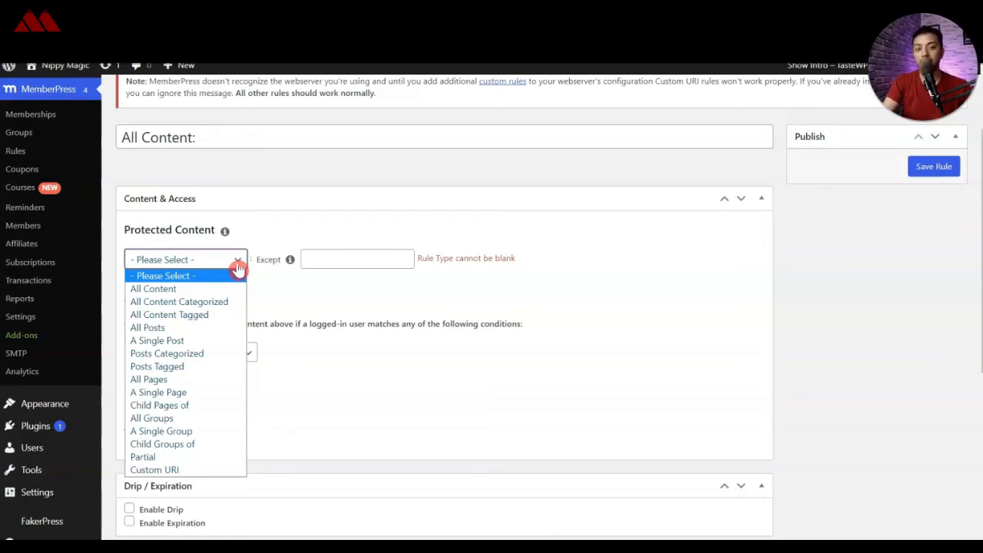
left_click(201, 355)
left_click(314, 260)
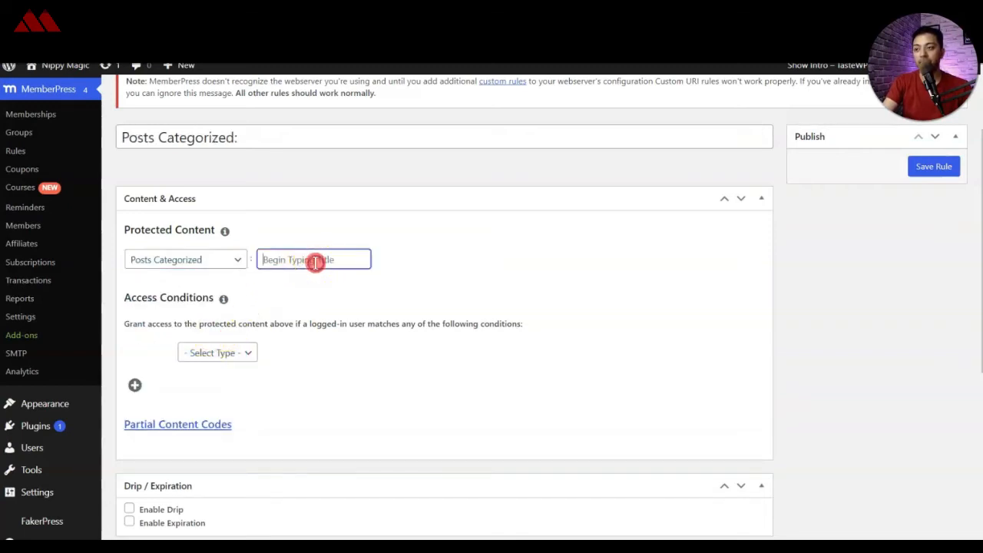
type("un")
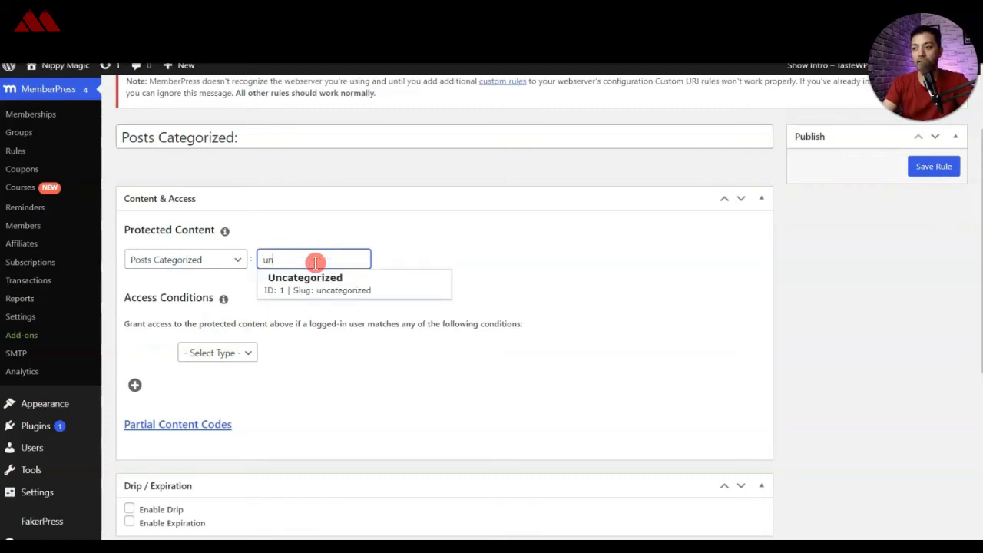
left_click(314, 279)
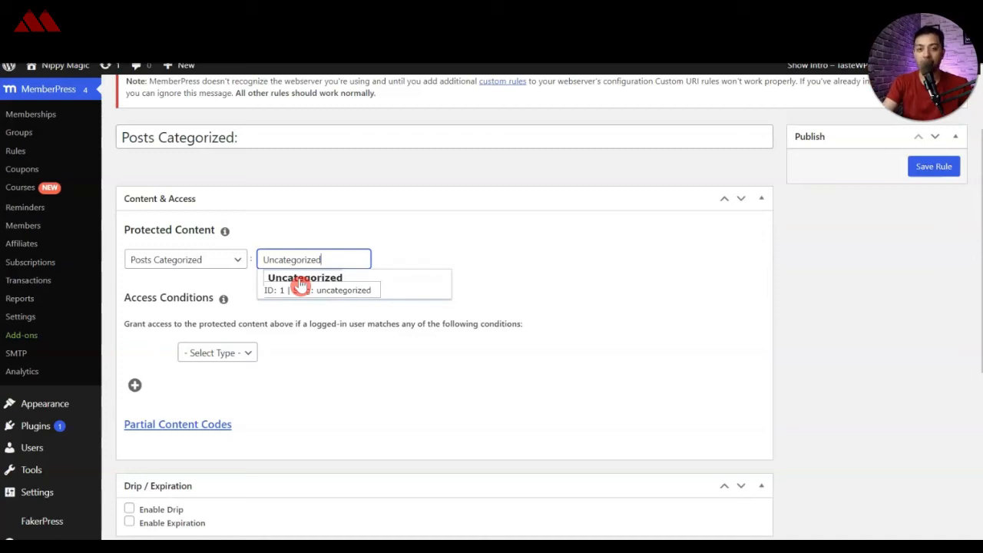
left_click(299, 283)
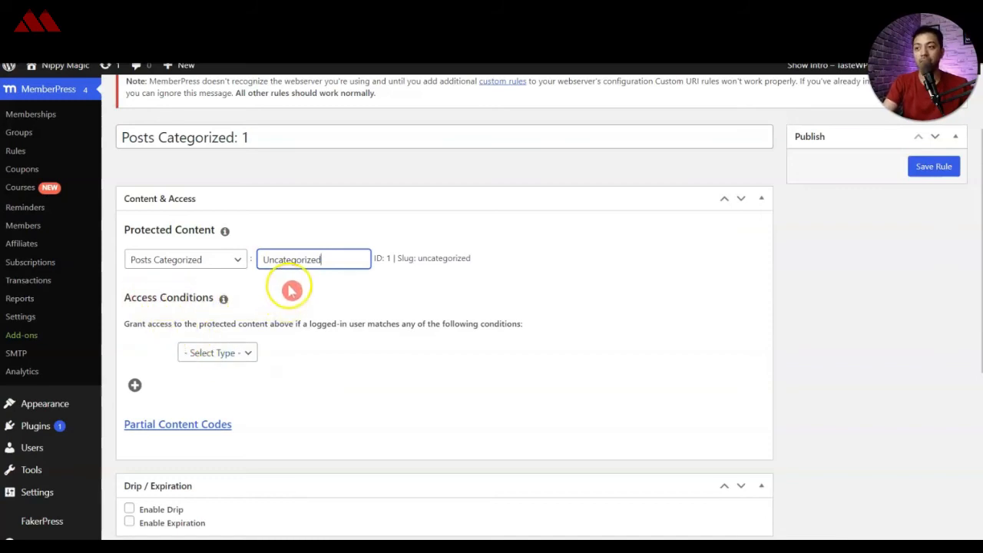
Step: Set the rule's access condition to Membership is PAID PLAN
left_click(219, 354)
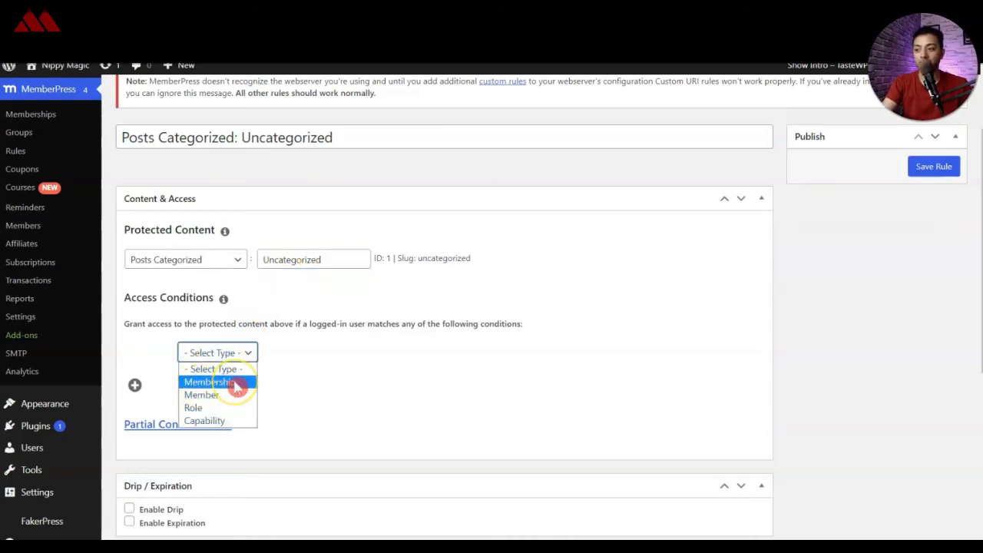
left_click(234, 382)
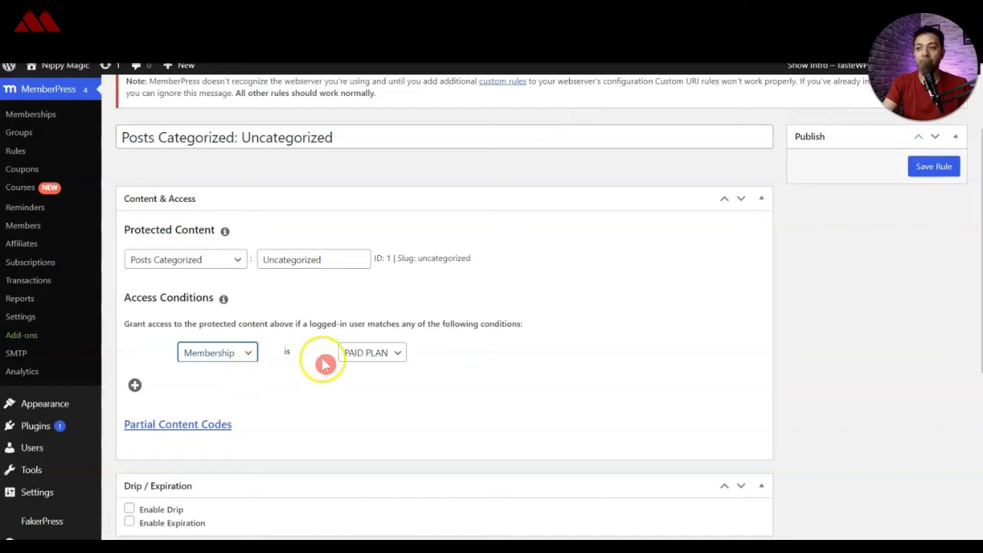
left_click(377, 352)
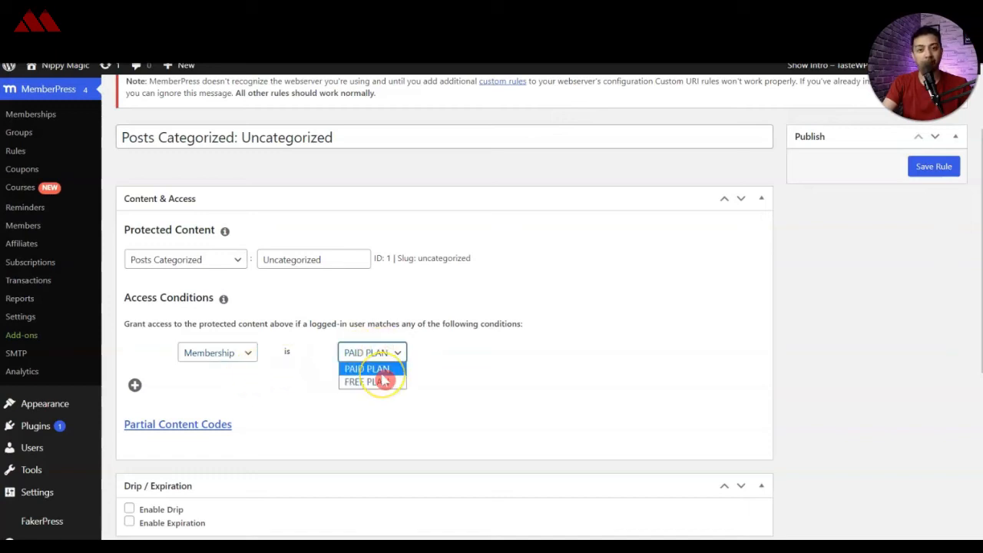
left_click(354, 368)
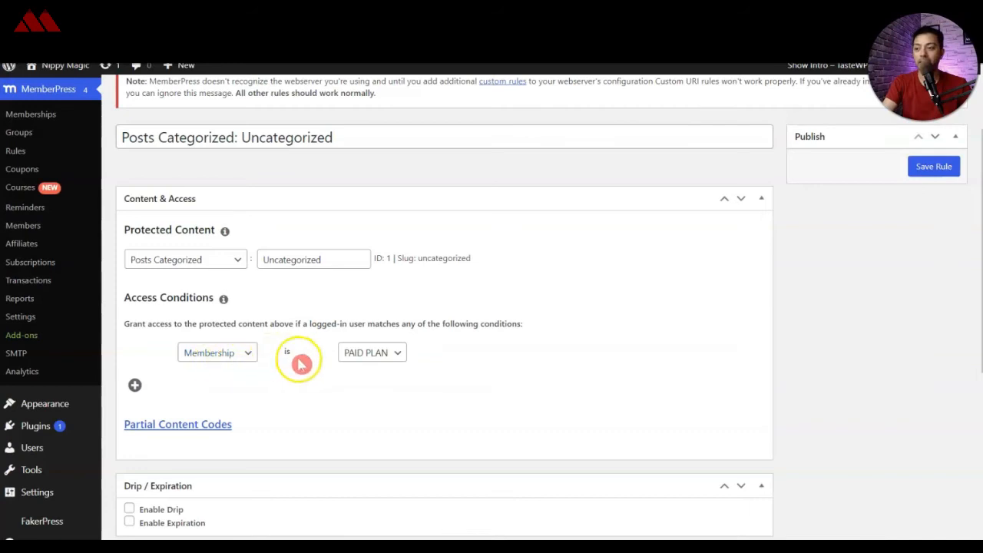
left_click(372, 352)
left_click(399, 375)
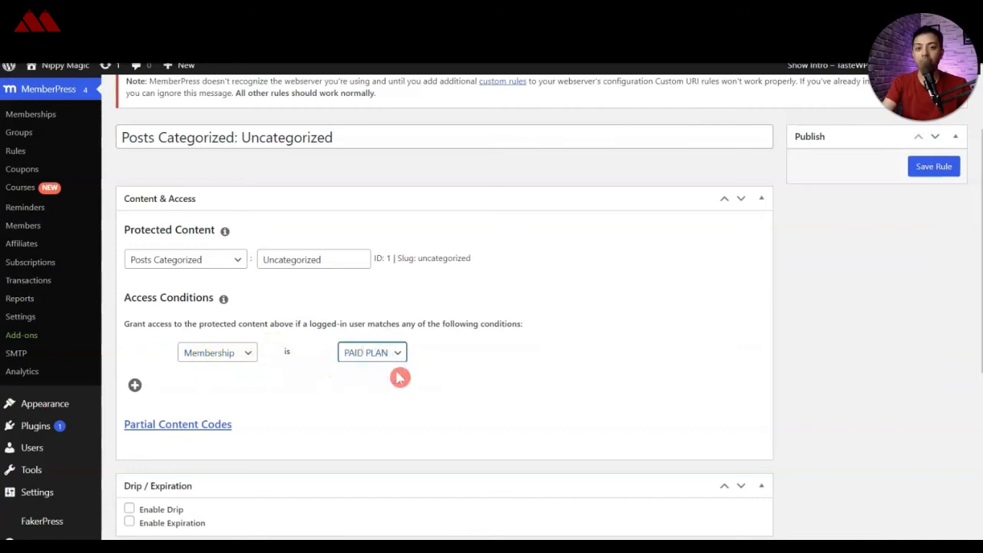
Step: Set the excerpts for the rule's unauthorized access handling to More Tag
scroll(397, 376, "down", 3)
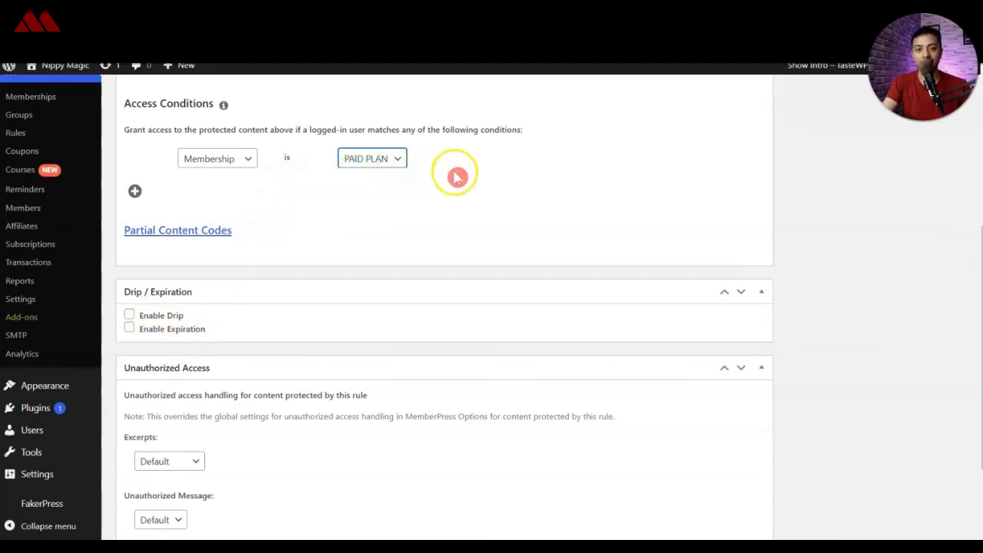
scroll(205, 286, "down", 2)
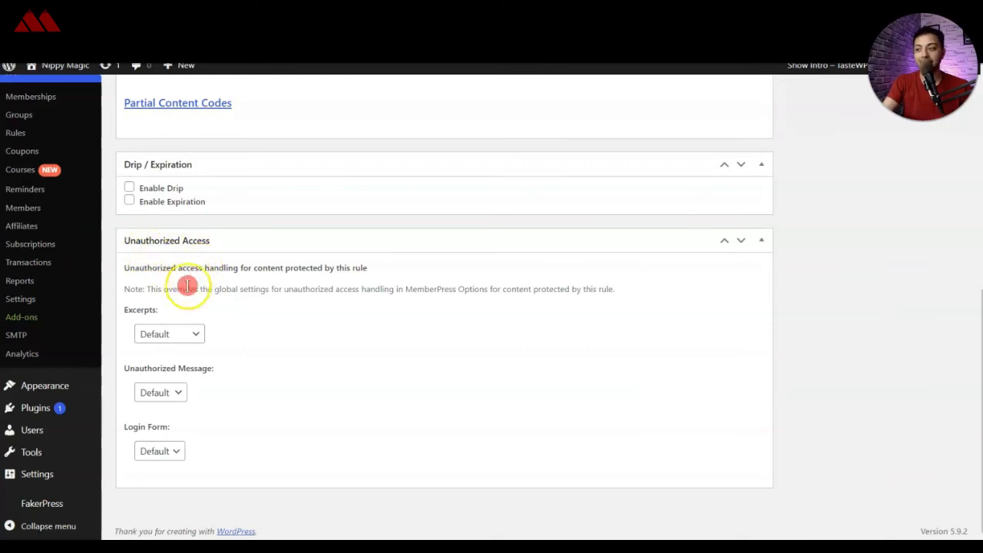
left_click(192, 335)
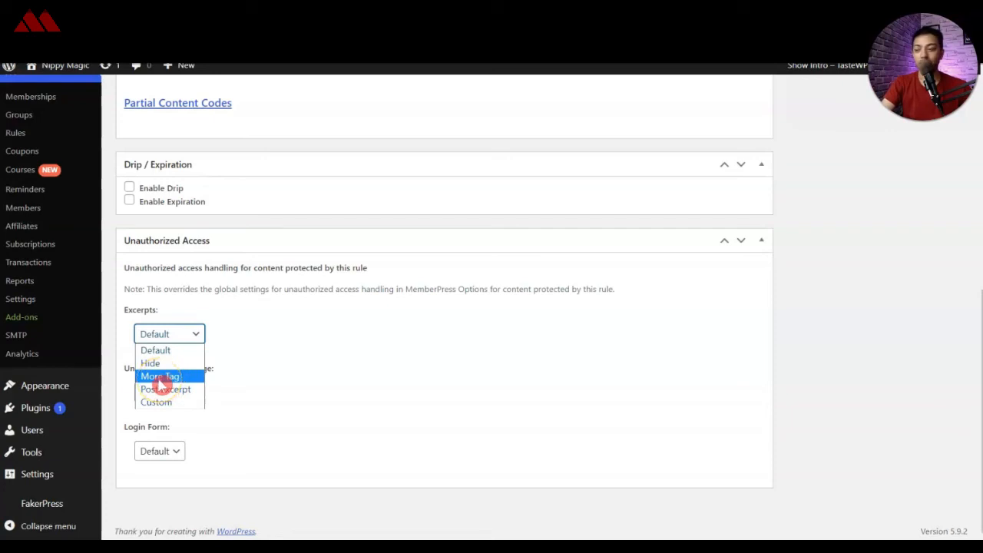
left_click(160, 376)
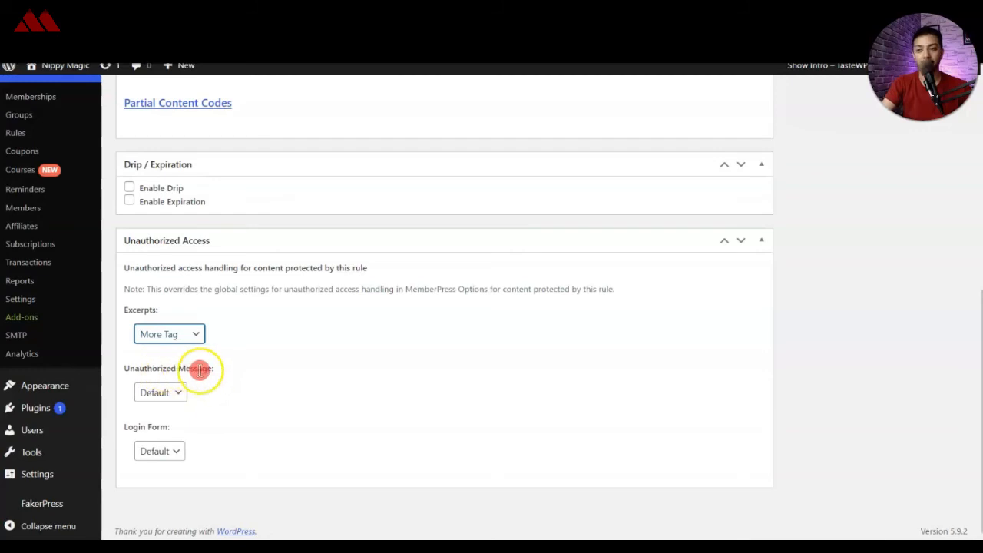
Step: Use a custom unauthorized message for the rule reading "PLEASE UPGRADE TO PRO PLAN"
left_click(179, 392)
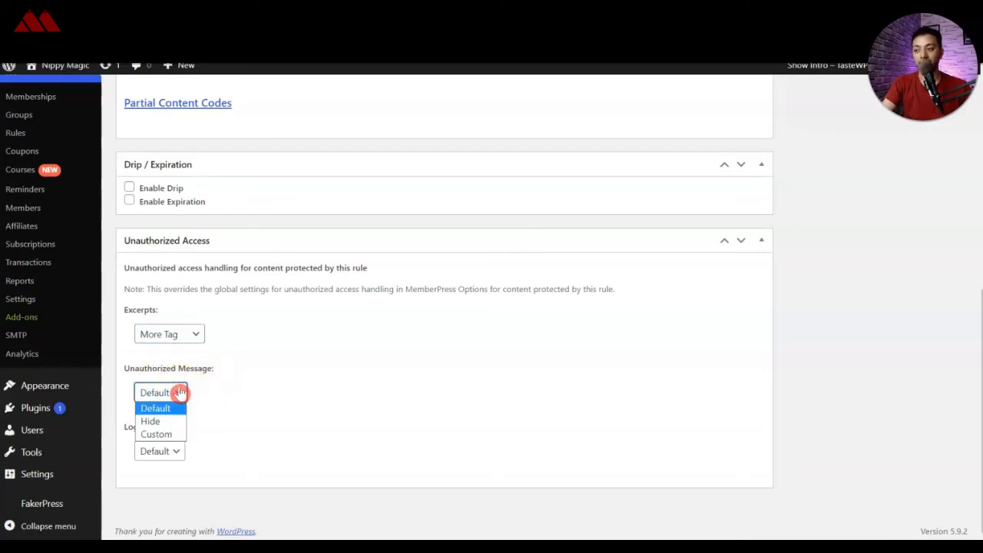
left_click(163, 433)
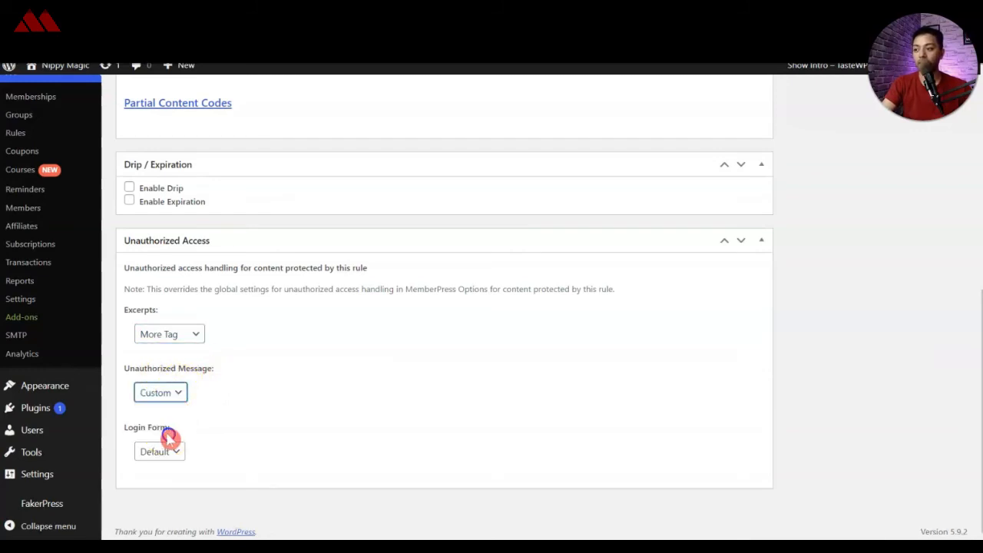
left_click(302, 499)
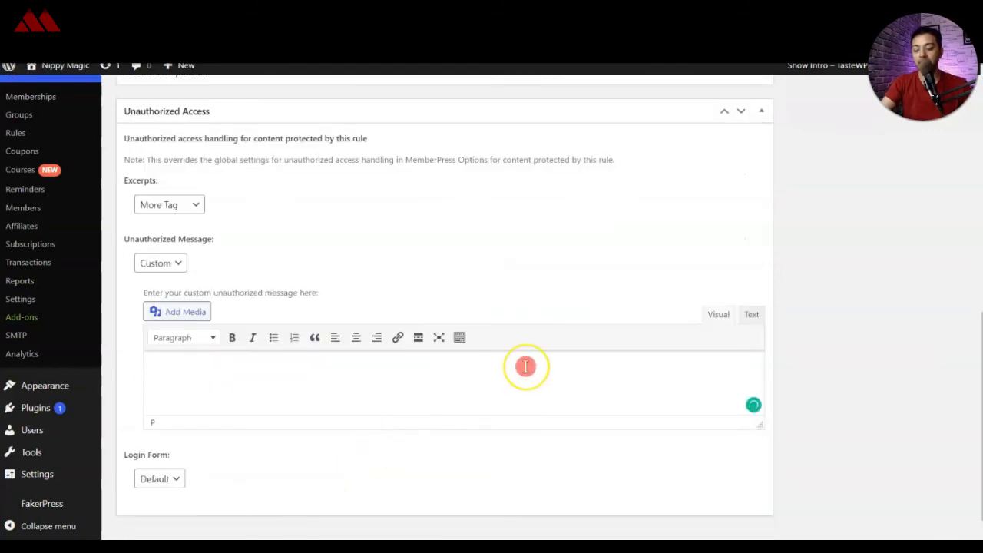
type("PLEASE UPGRADE TO PRO PLAN")
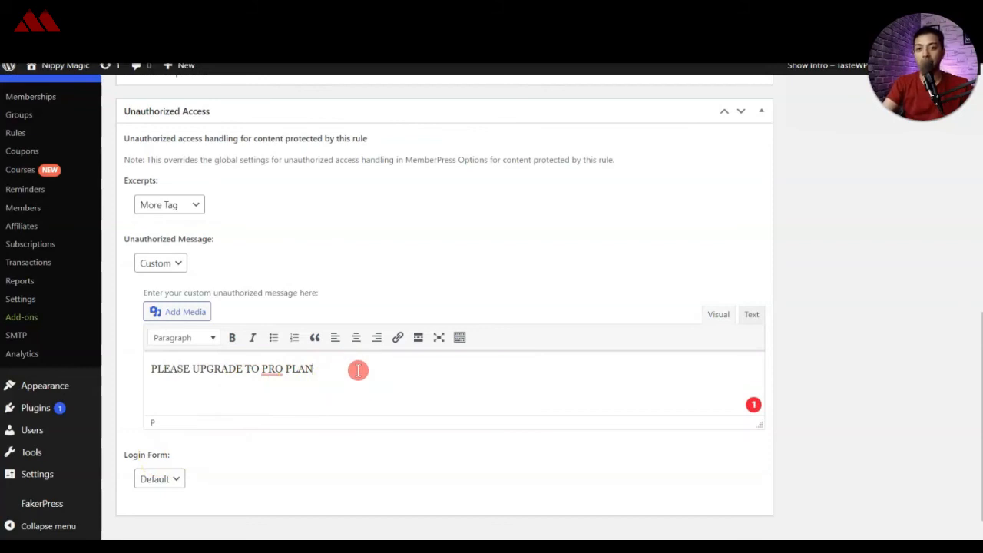
Step: Set the rule's login form for unauthorized visitors to Show and save the rule
left_click(174, 479)
left_click(153, 508)
scroll(300, 454, "down", 1)
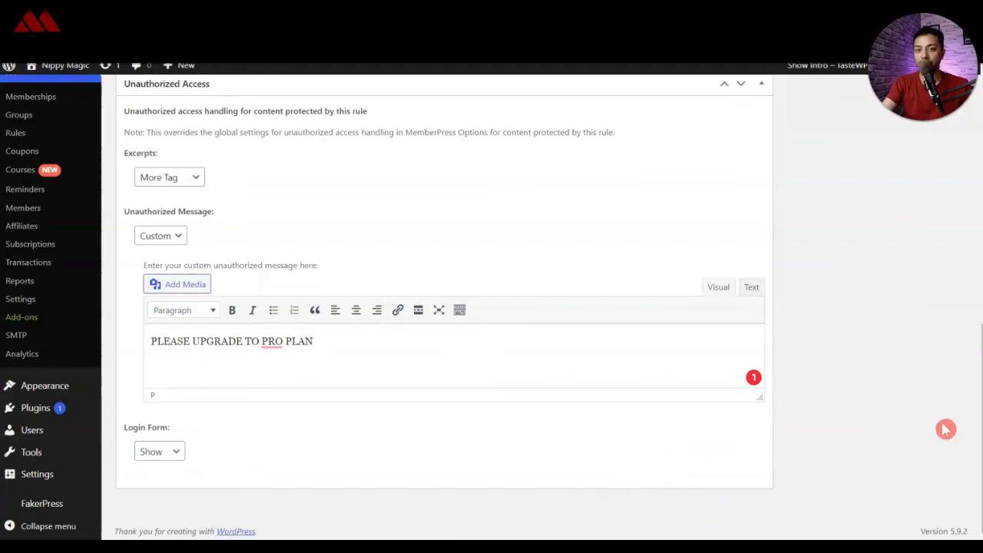
scroll(945, 429, "up", 8)
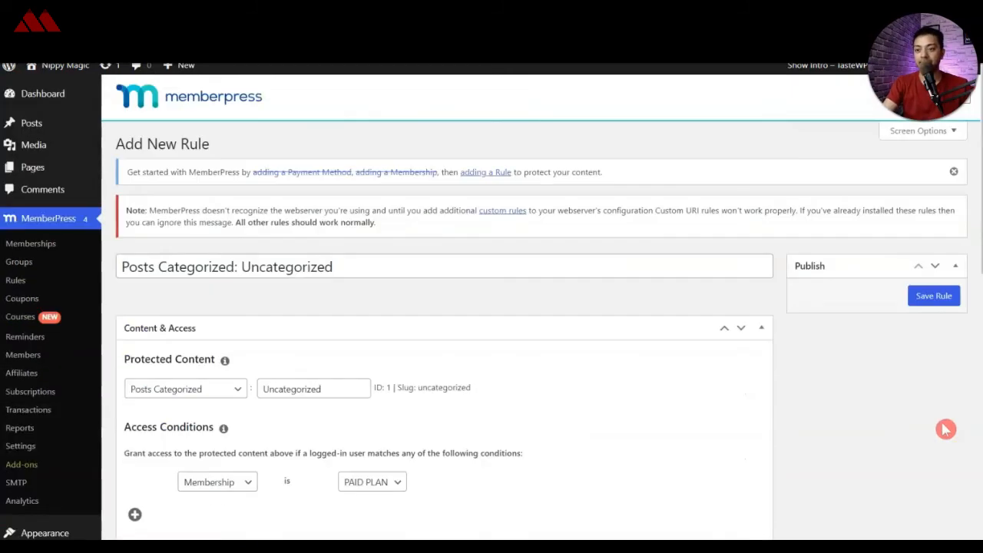
left_click(923, 299)
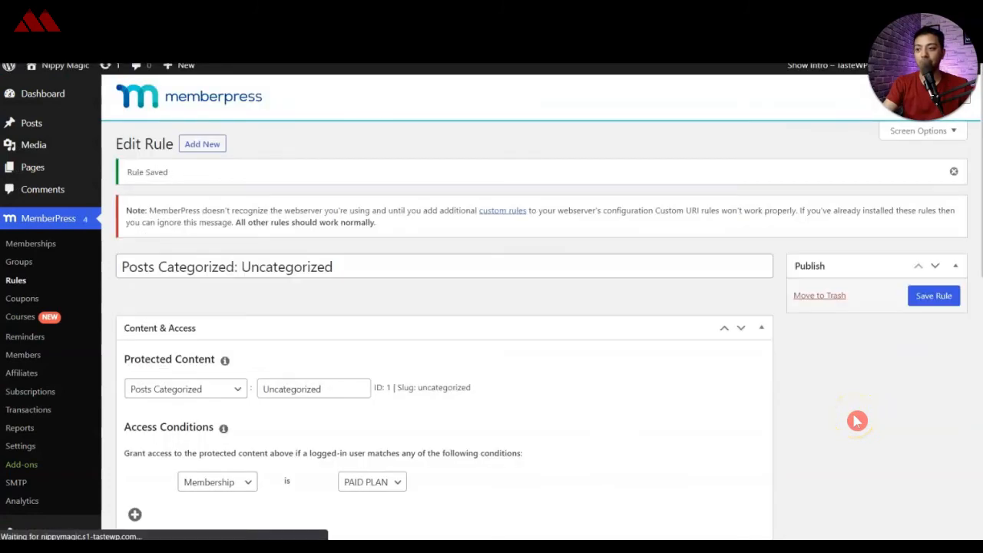
Step: Open the post "Non error reprehenderit quas nesciunt" for editing and examine where its Read More block splits the content
left_click(21, 132)
left_click(201, 244)
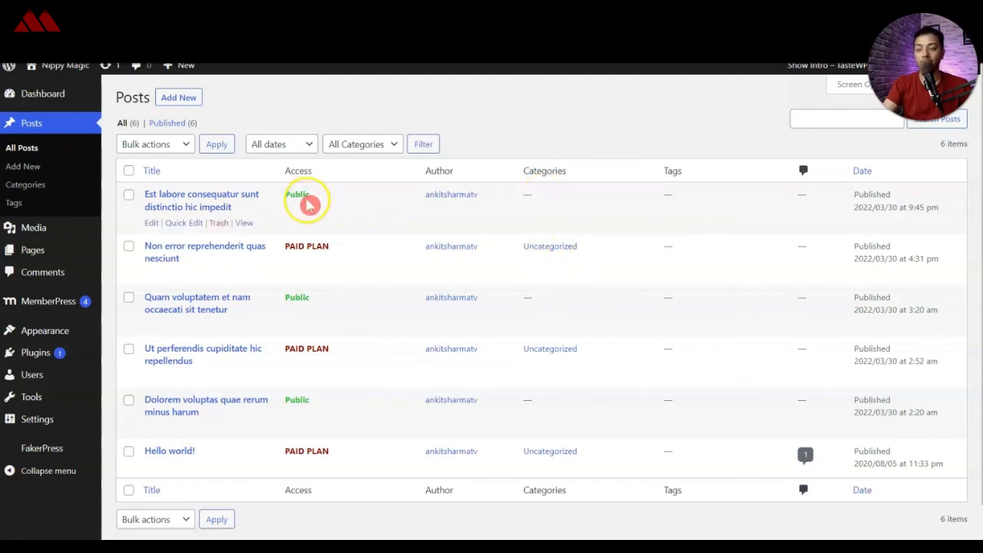
left_click(177, 253)
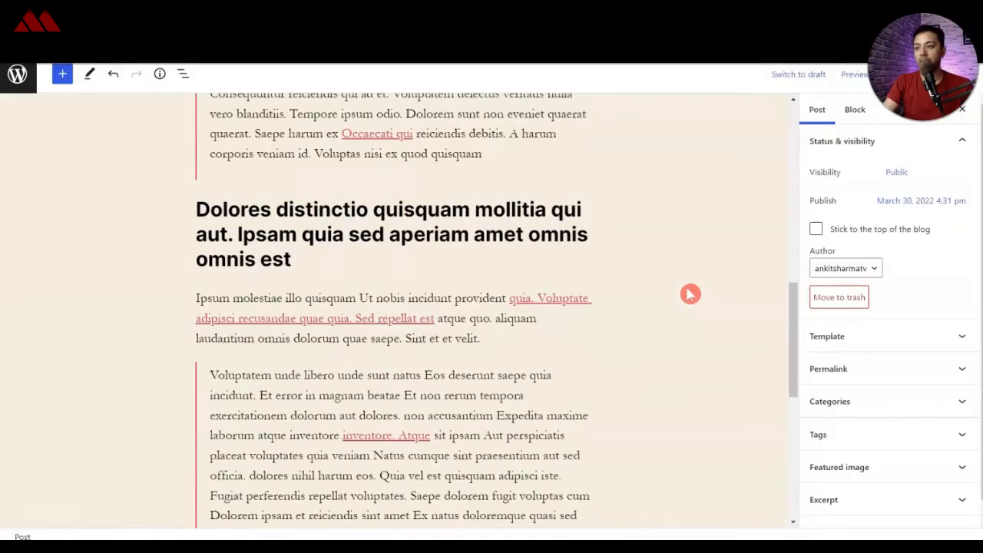
scroll(406, 246, "up", 5)
left_click(399, 375)
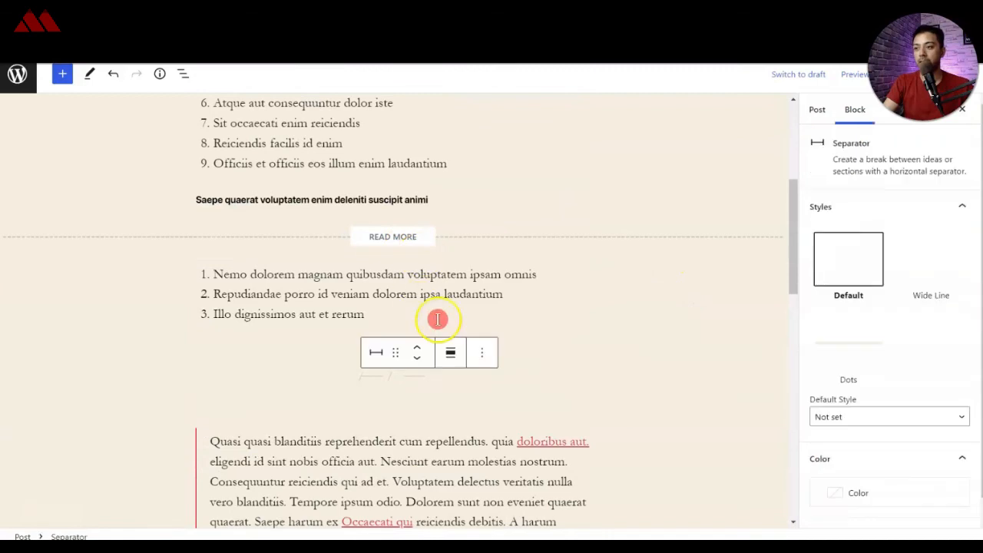
scroll(436, 318, "up", 2)
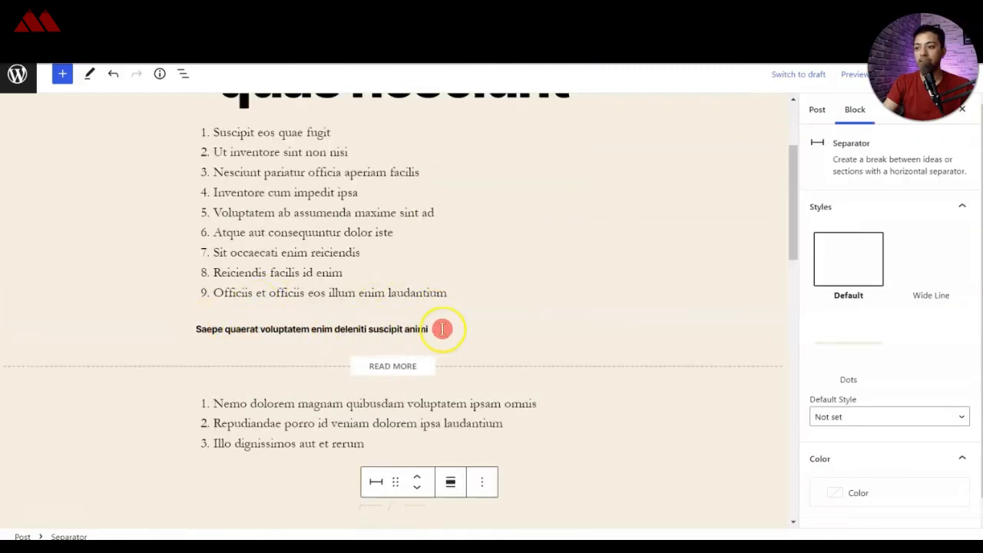
left_click(438, 367)
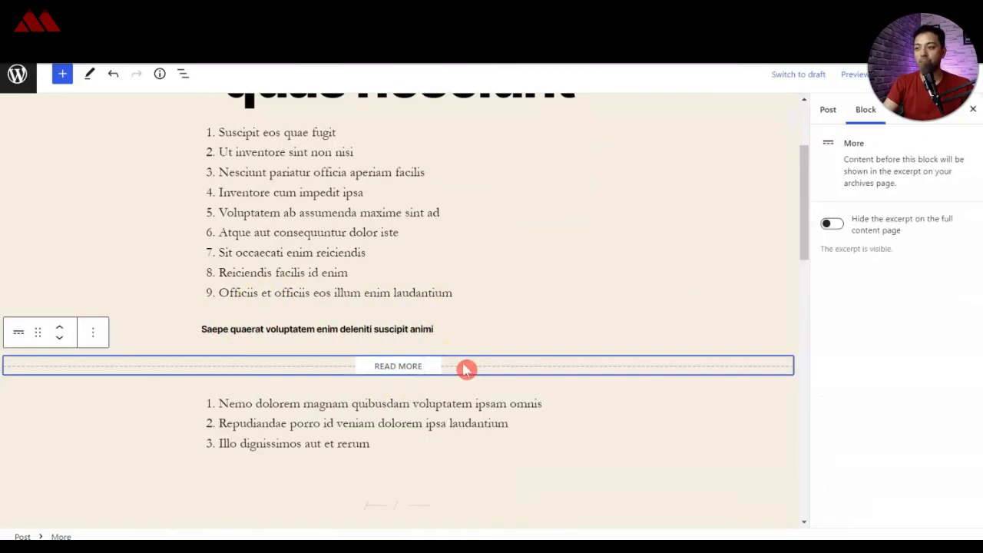
Step: Move the Read More block above the "Saepe quaerat voluptatem enim deleniti suscipit animi" heading and update the post
left_click(59, 327)
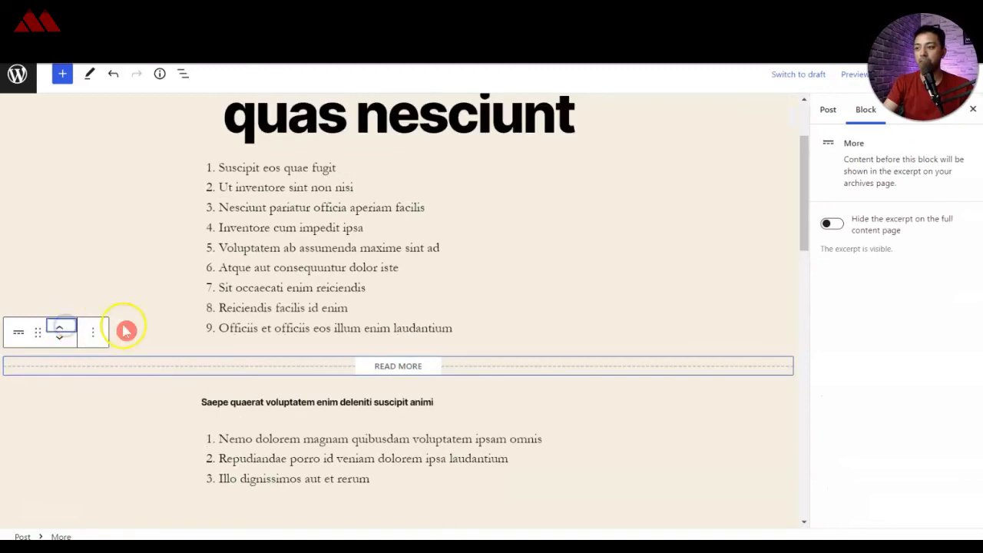
scroll(461, 349, "up", 1)
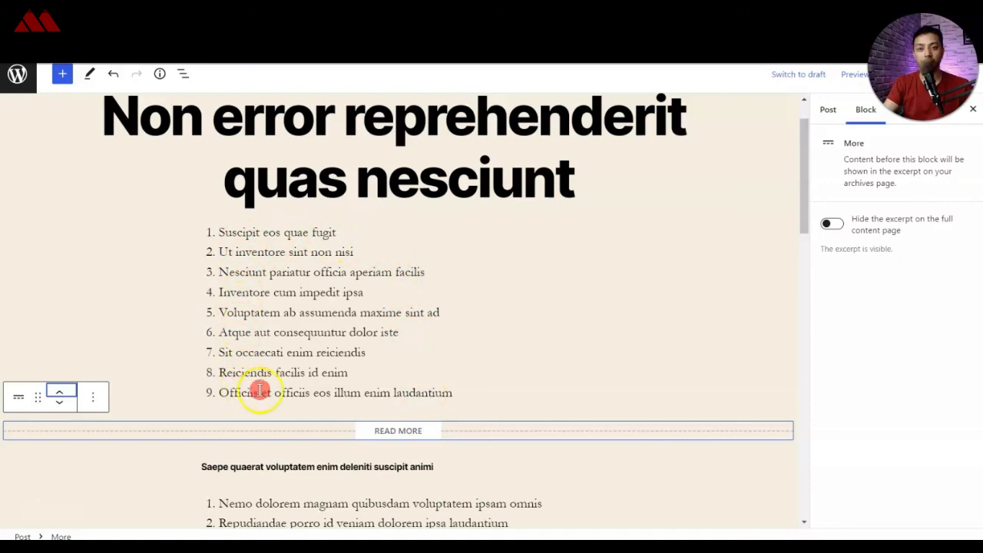
scroll(384, 361, "down", 2)
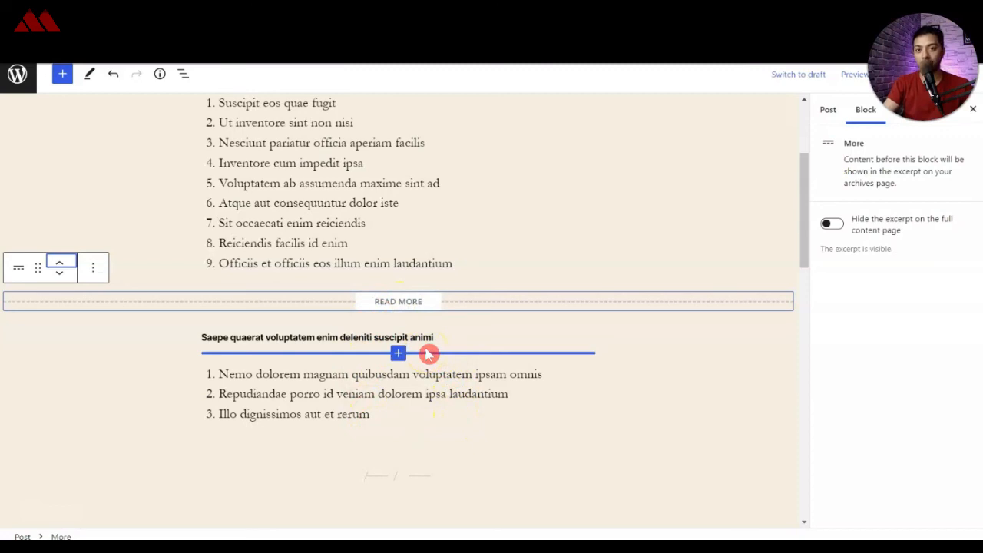
scroll(740, 261, "up", 3)
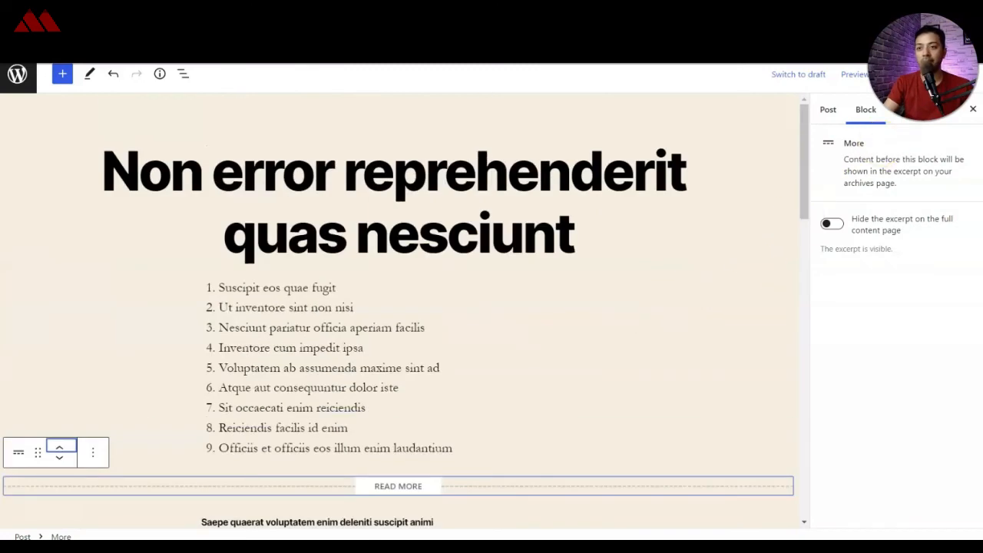
left_click(904, 75)
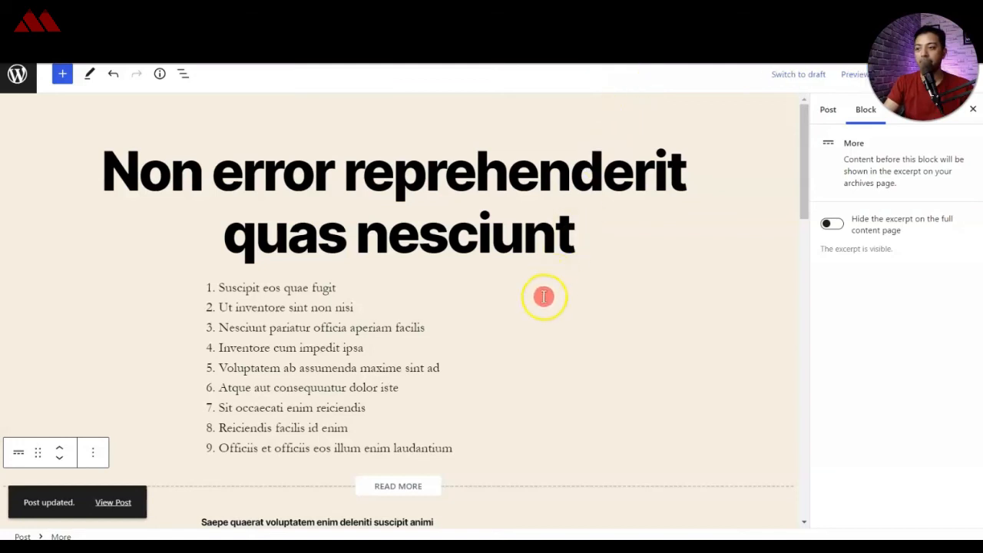
Step: View the updated post in a private window and examine its visible excerpt, unauthorized message and login form as a logged-out visitor
right_click(107, 503)
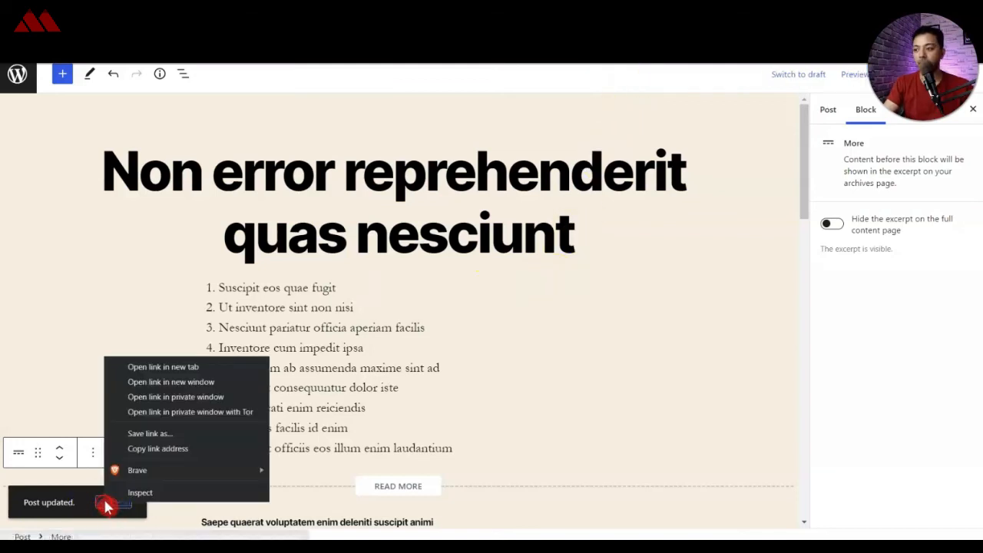
left_click(238, 402)
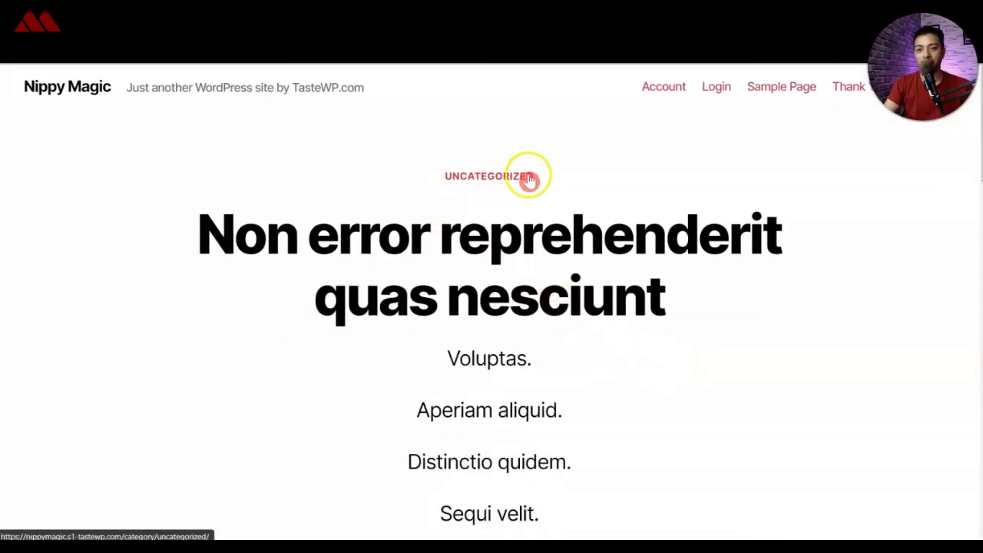
scroll(386, 318, "down", 5)
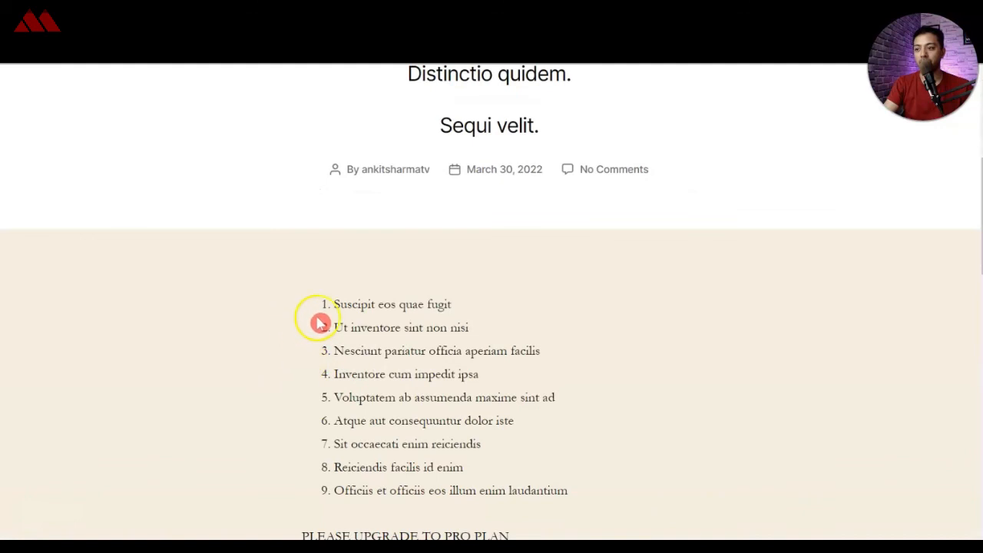
scroll(704, 400, "down", 3)
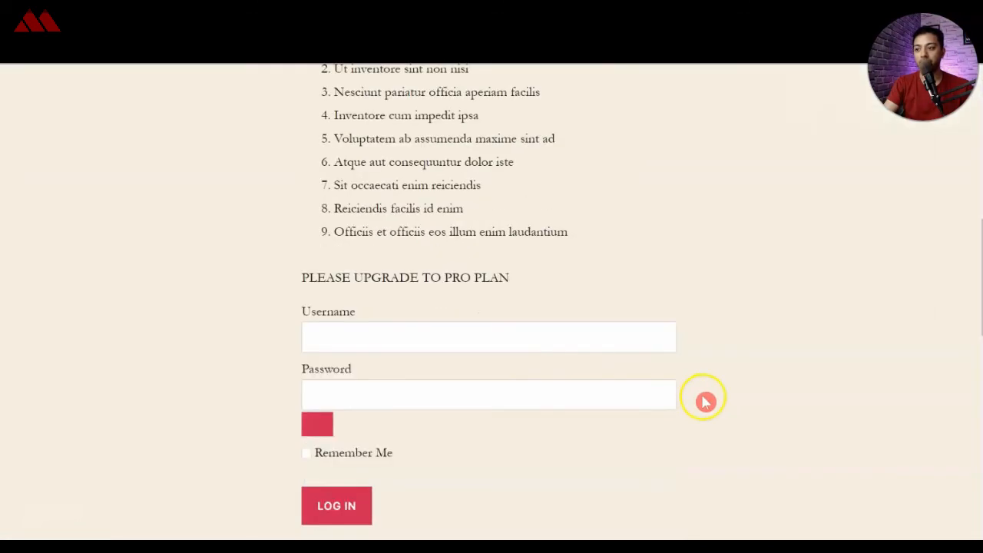
left_click_drag(302, 281, 525, 283)
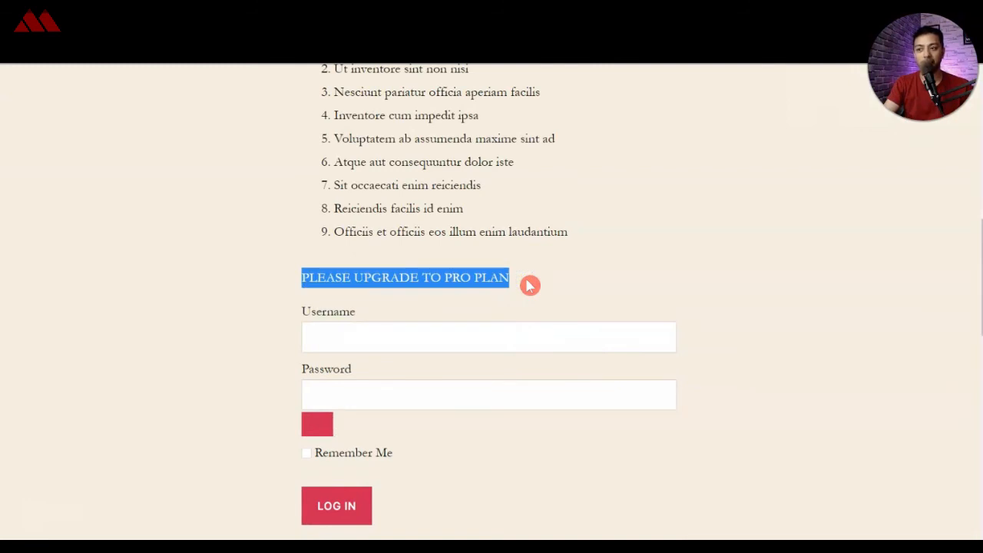
scroll(526, 283, "down", 1)
left_click(478, 281)
left_click(689, 332)
left_click(149, 26)
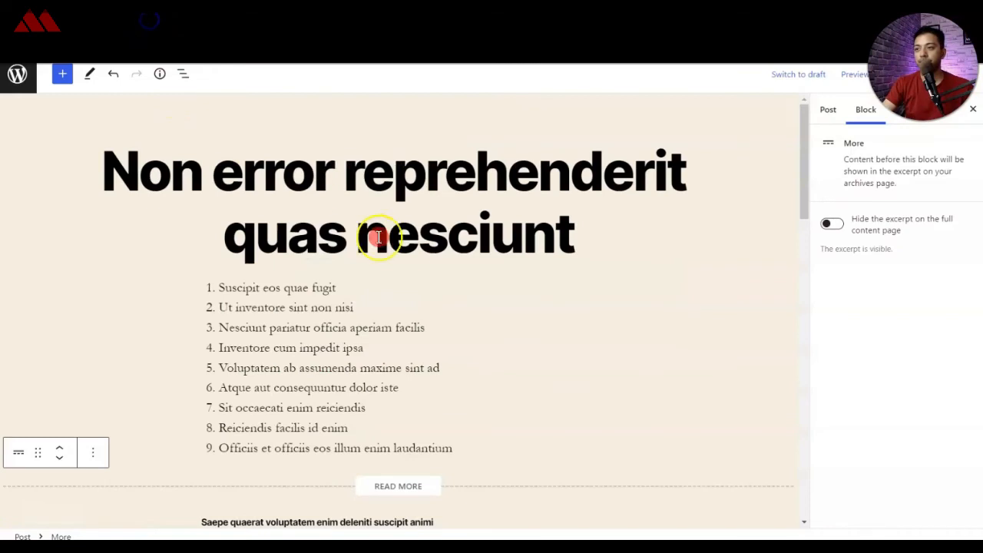
Step: Leave the post editor and review the MemberPress rules list and the weekly membership stats on the WordPress dashboard
left_click(26, 85)
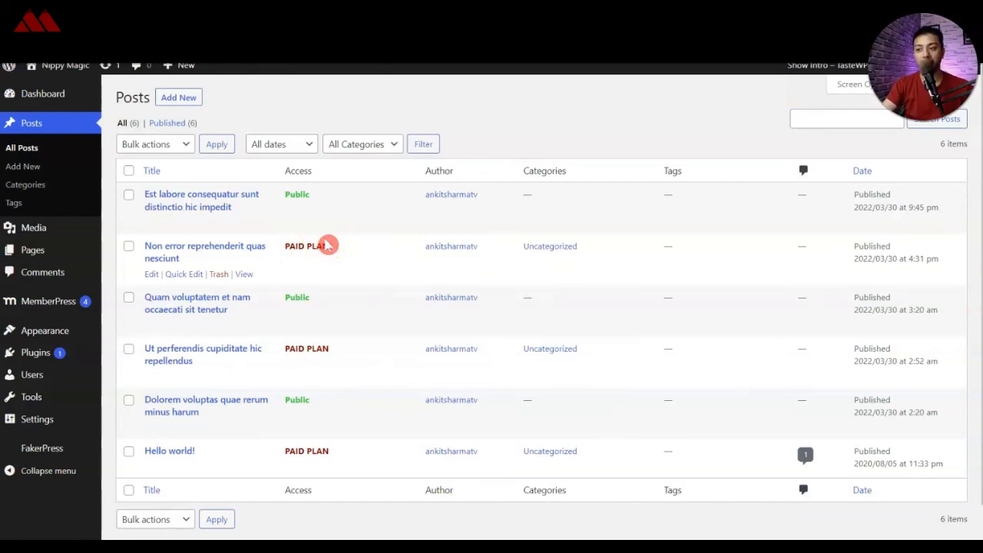
left_click(143, 281)
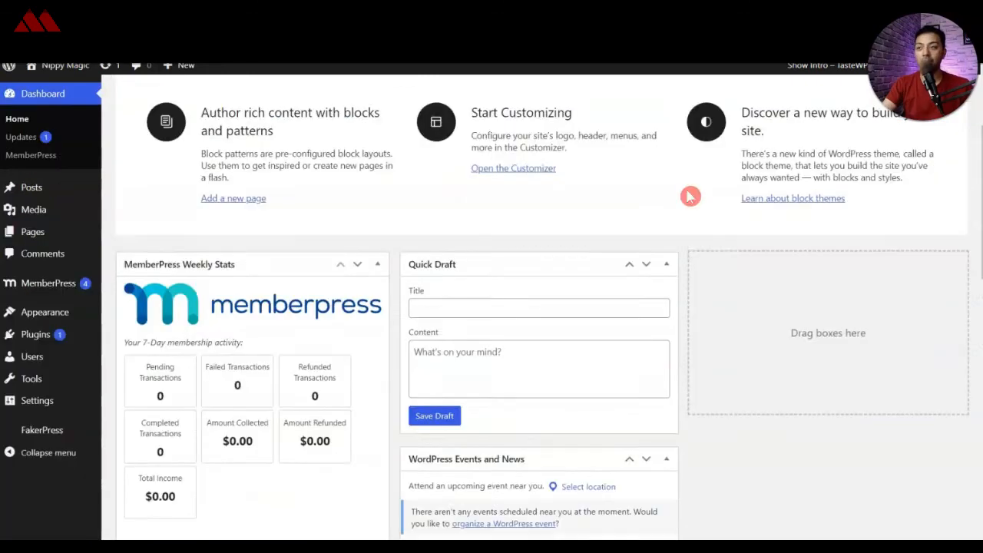
scroll(688, 195, "down", 1)
left_click(690, 203)
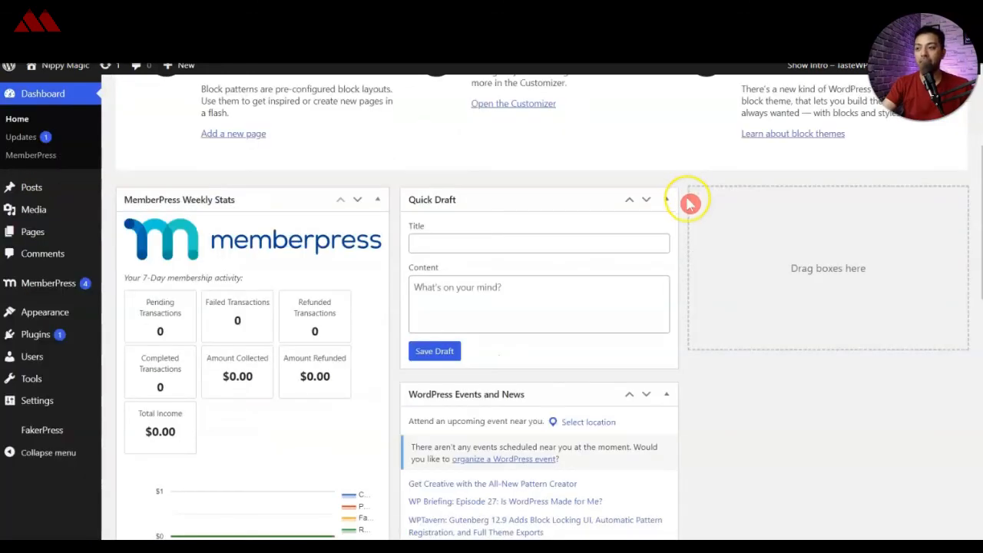